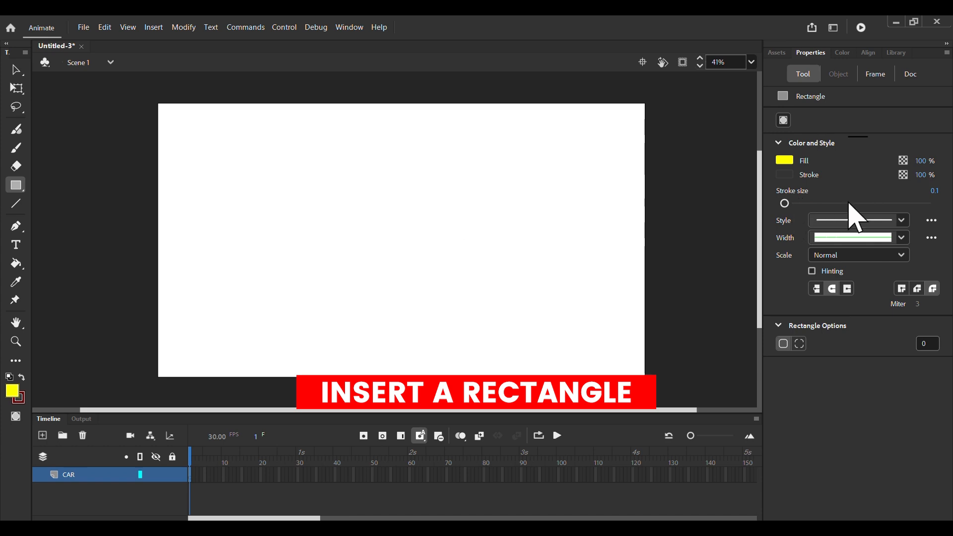
Step: Draw a yellow rectangle about 73 px wide and 112 px high on the stage's left half, and remove its outline
drag(232, 235, 251, 265)
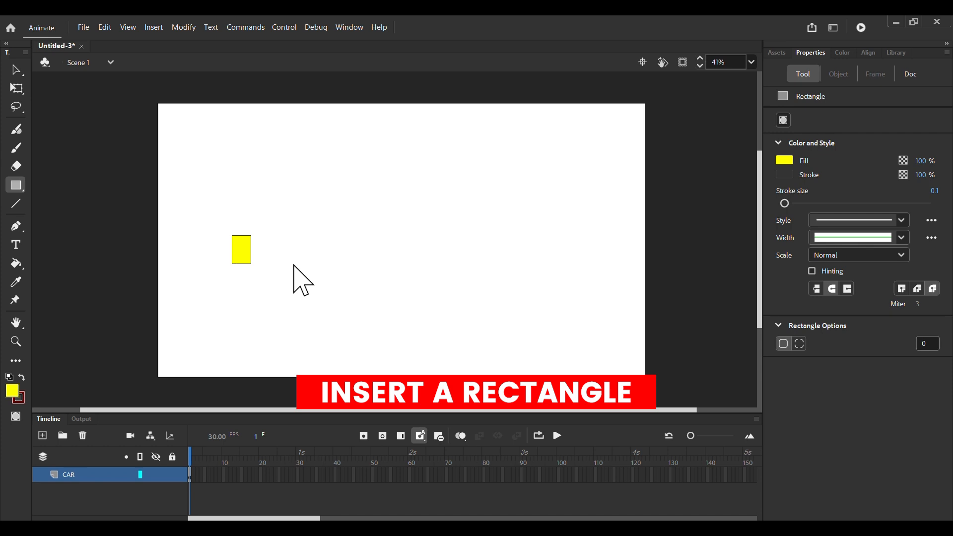
key(v)
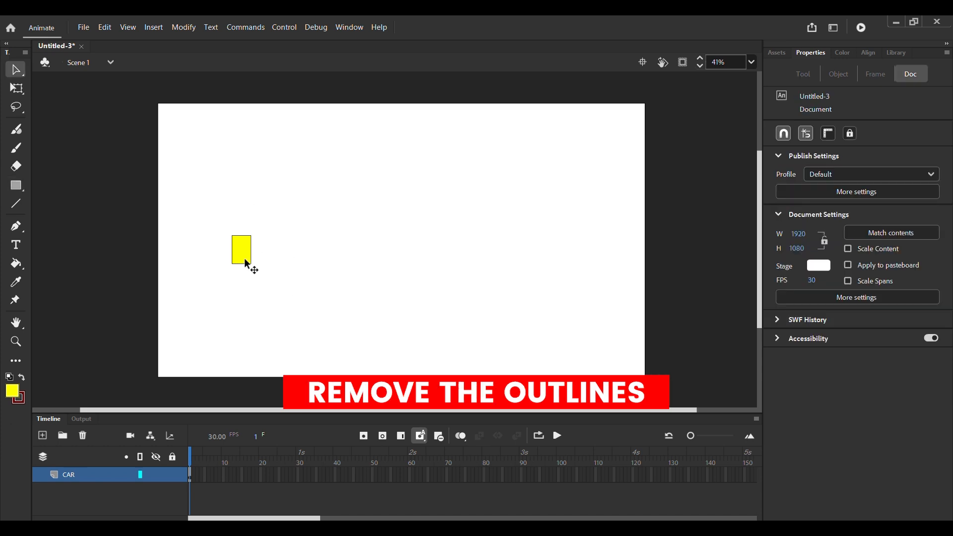
click(244, 258)
drag(240, 251, 308, 251)
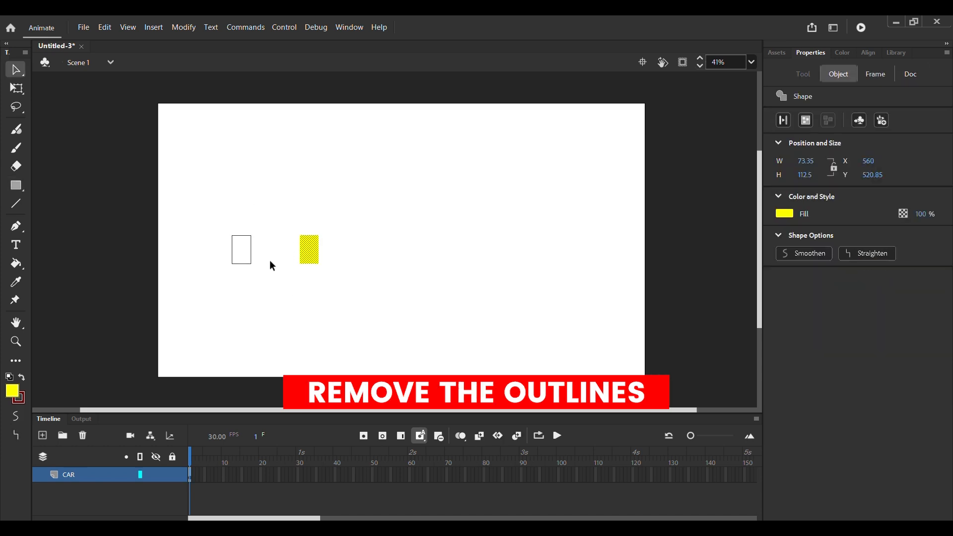
click(222, 210)
drag(223, 210, 254, 293)
key(Delete)
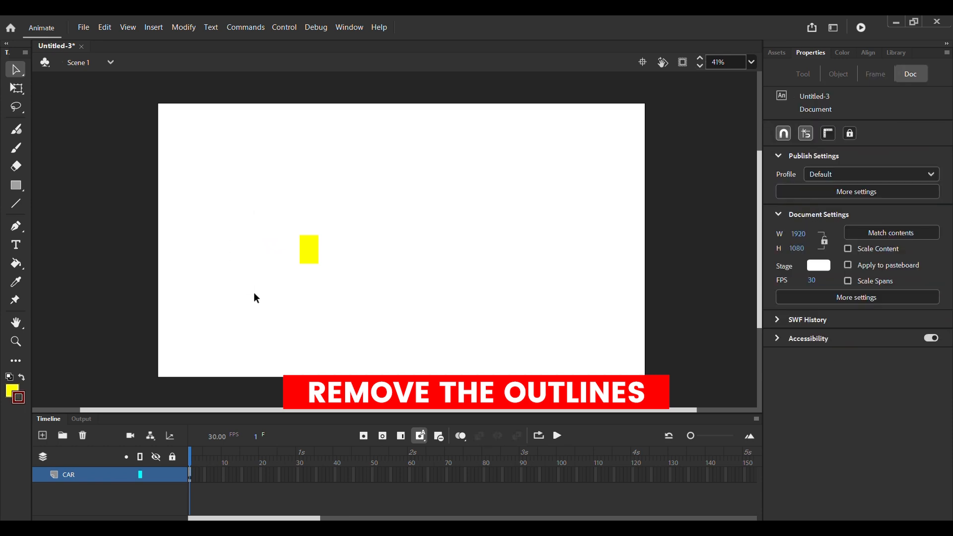
Step: Convert the yellow rectangle to a Movie Clip symbol
click(310, 260)
right_click(311, 263)
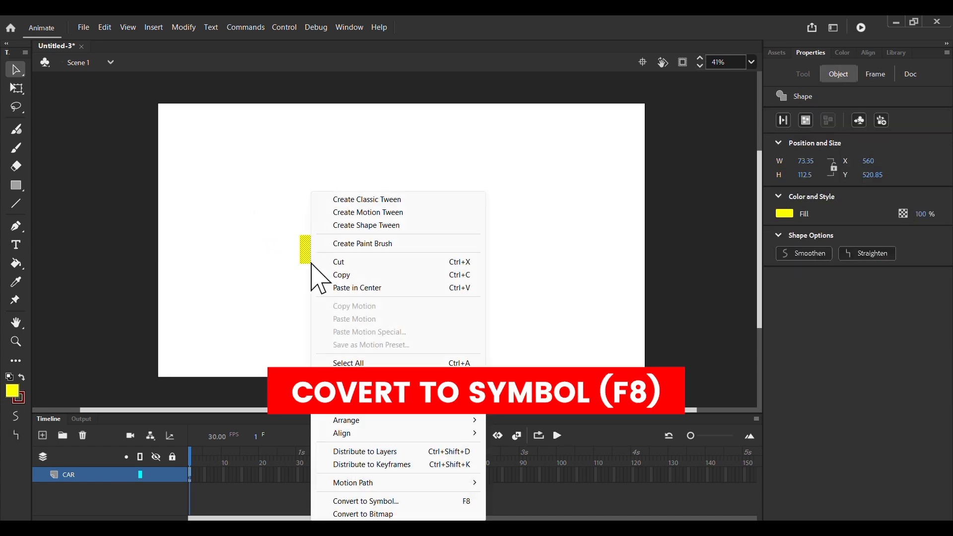
click(401, 501)
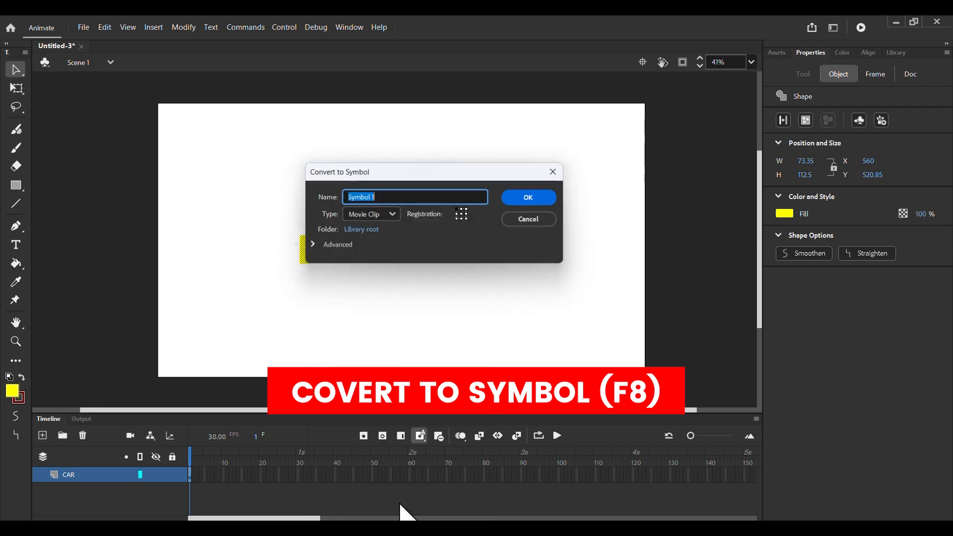
click(526, 199)
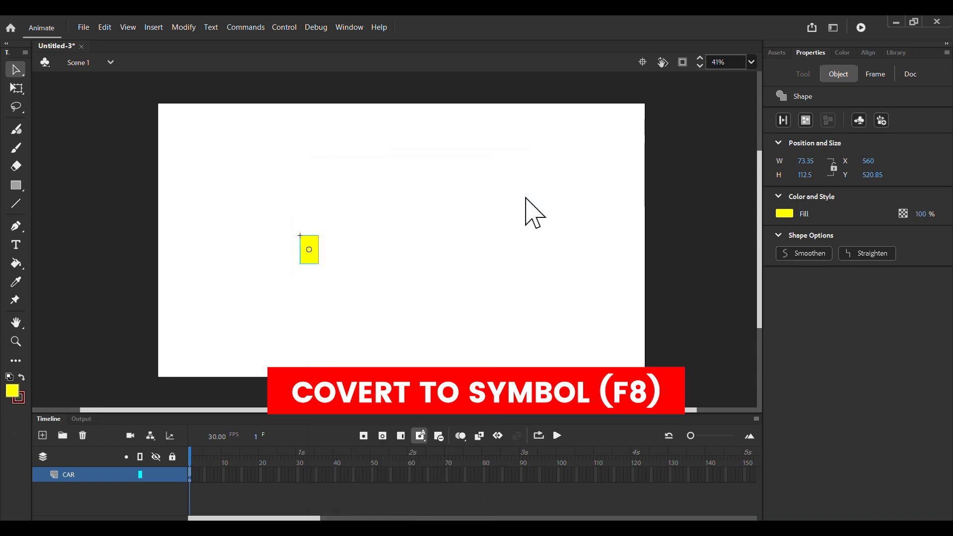
Step: Add a classic motion guide to the CAR layer and draw a wavy Pen path across the stage, extending beyond both side edges
right_click(106, 479)
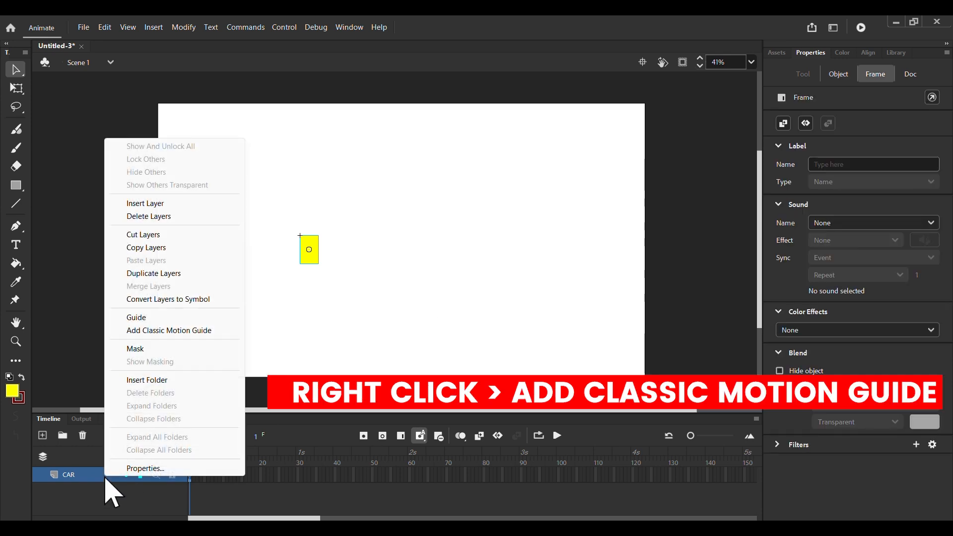
click(192, 332)
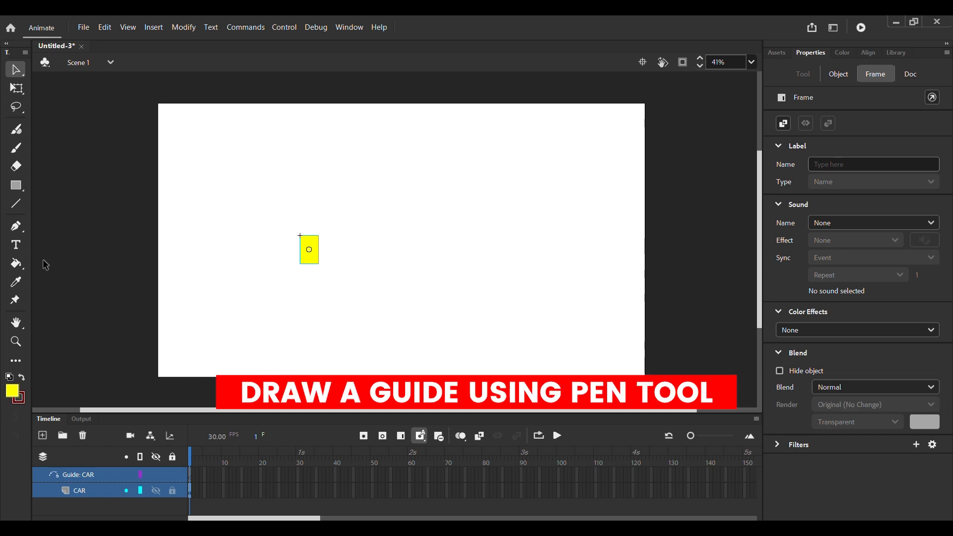
click(16, 227)
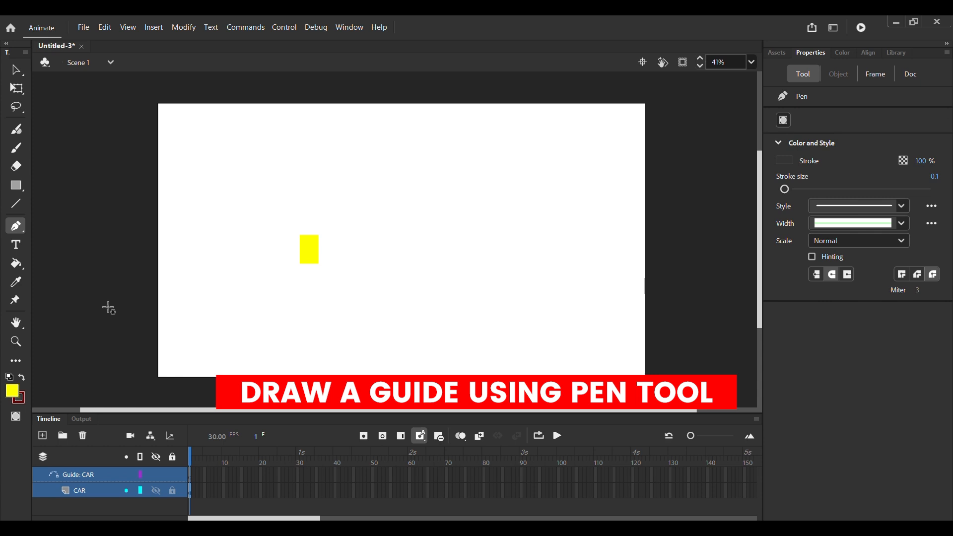
drag(108, 328, 203, 236)
drag(276, 147, 360, 146)
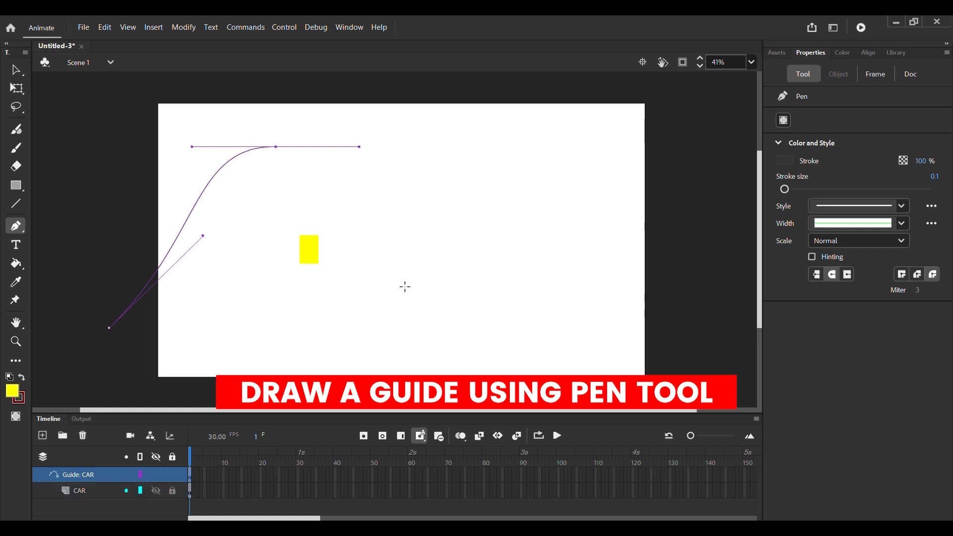
drag(396, 322, 483, 321)
drag(550, 199, 634, 201)
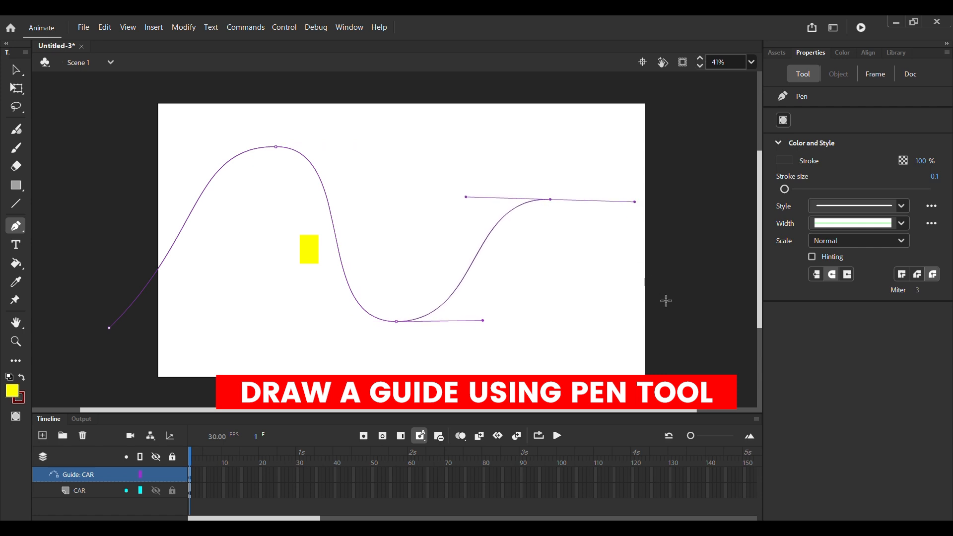
drag(705, 314, 852, 309)
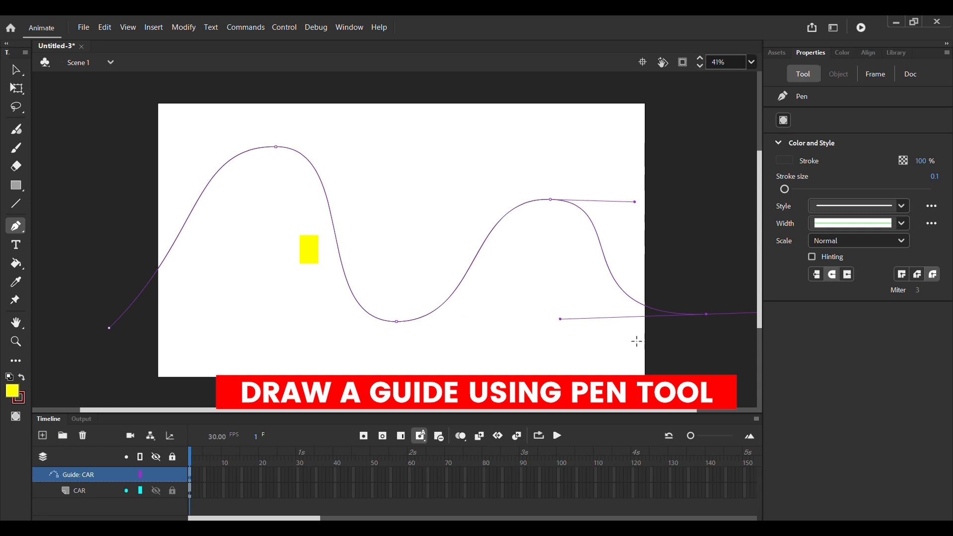
Step: With snapping to objects active, place the CAR layer's rectangle on the guide path's starting point, off the stage's left edge
click(89, 491)
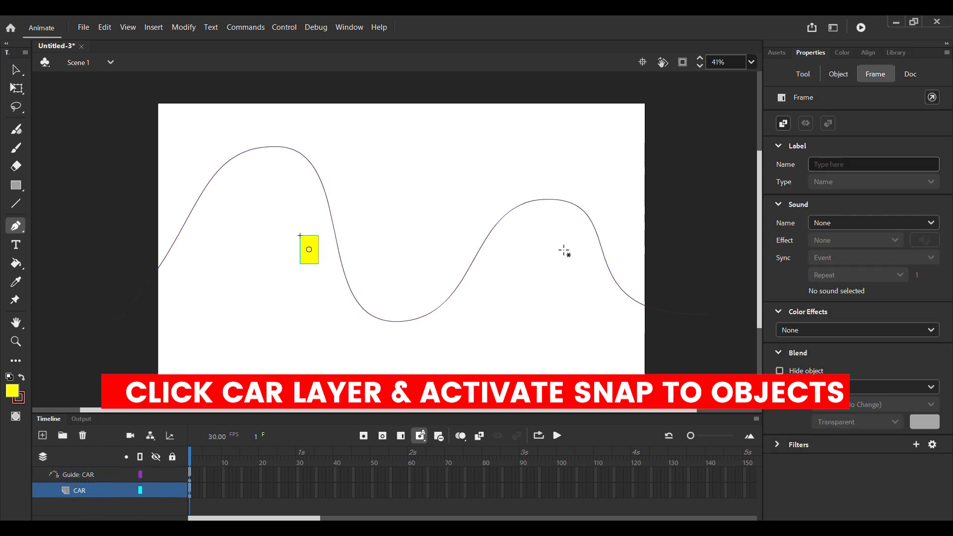
click(910, 75)
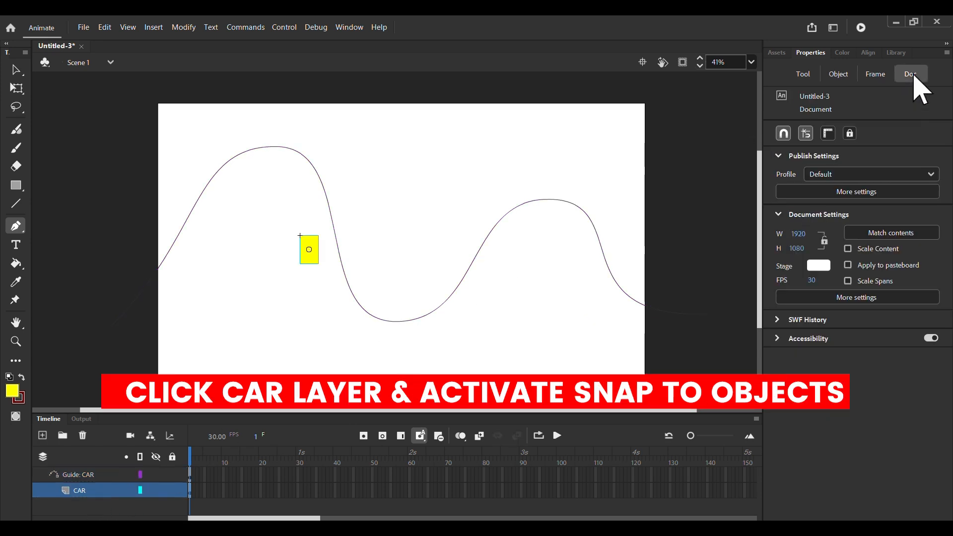
click(787, 138)
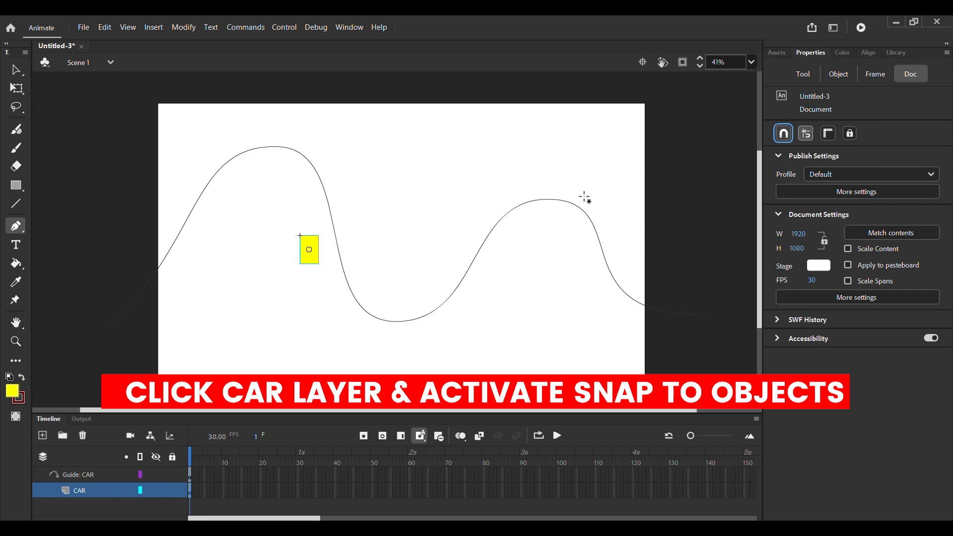
key(v)
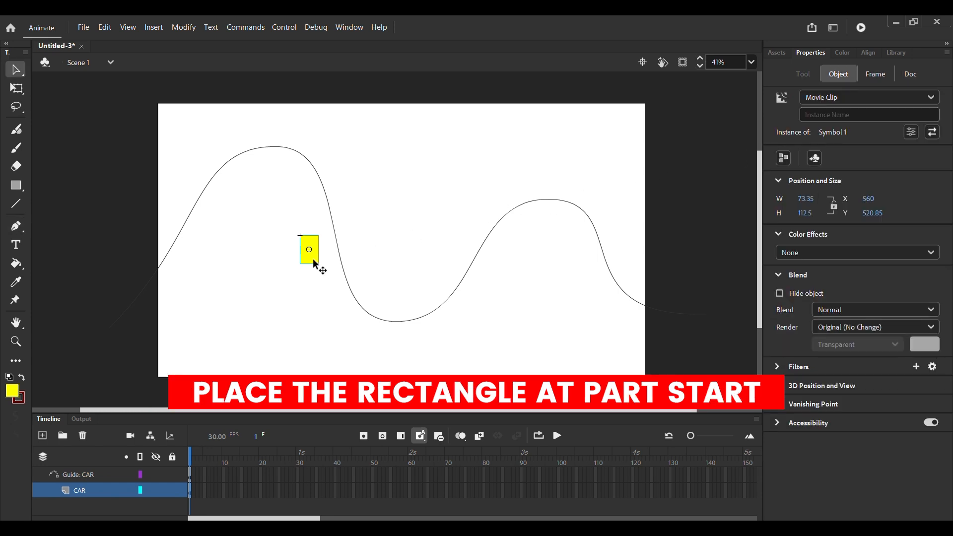
drag(232, 304, 109, 339)
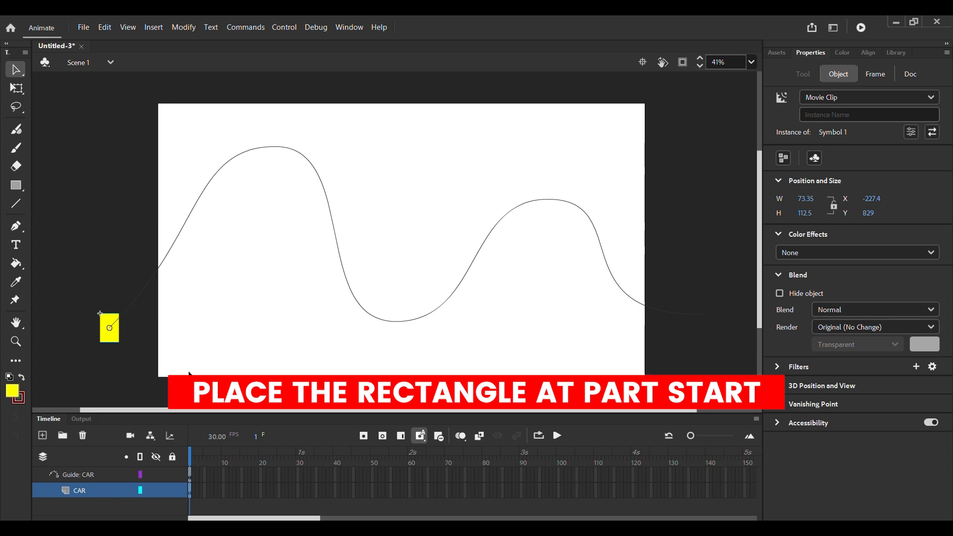
Step: Rotate the rectangle 45° clockwise with Free Transform so it faces along the start of the guide path
scroll(98, 345, up, 6)
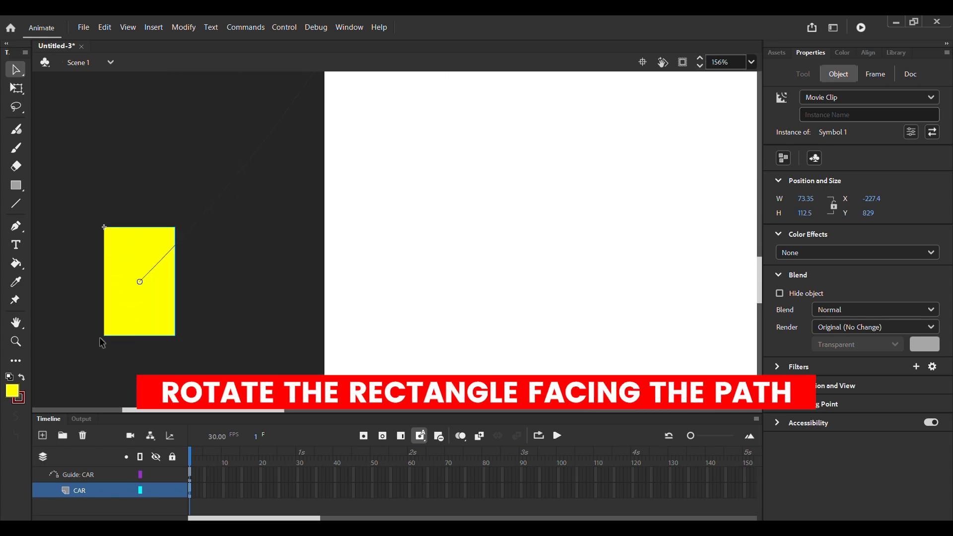
click(16, 89)
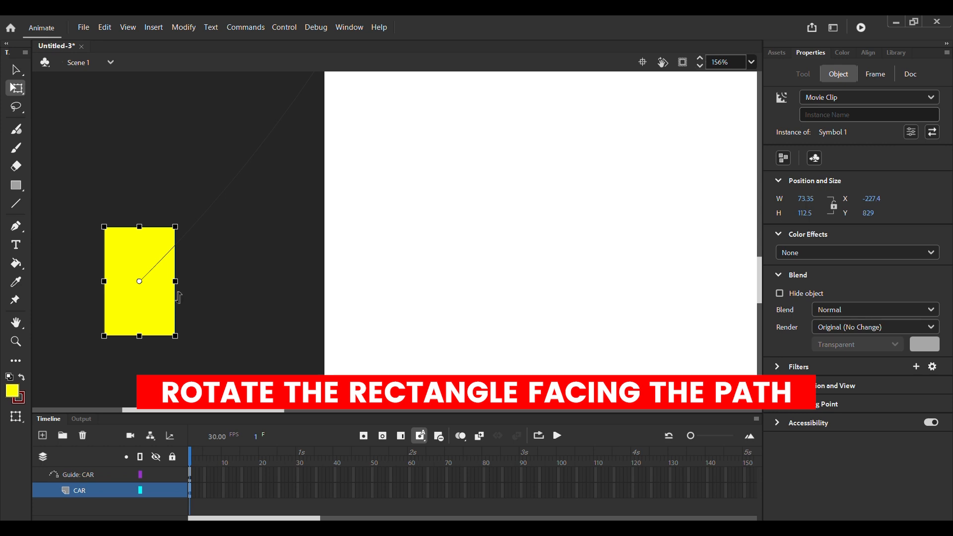
drag(182, 344, 137, 369)
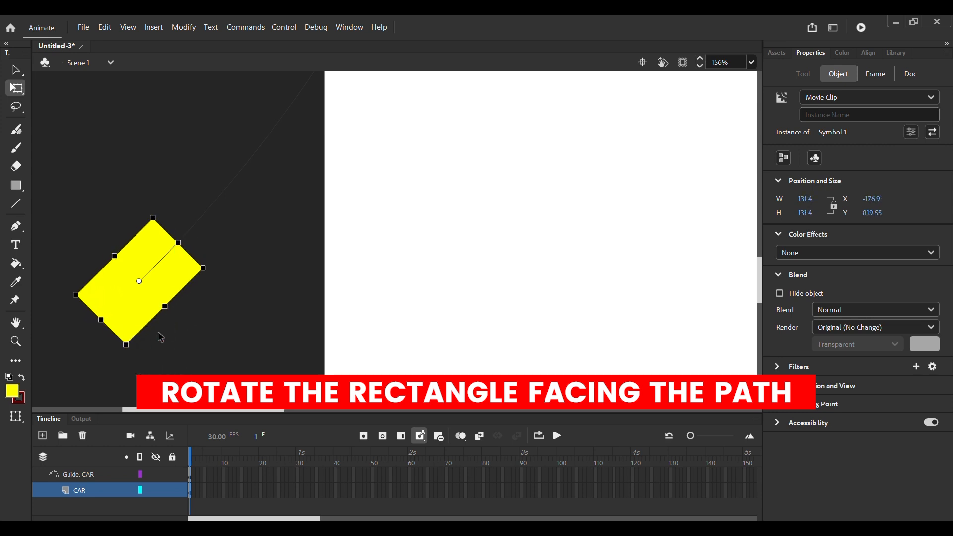
Step: Insert keyframes at frame 90 on both the Guide: CAR and CAR layers
scroll(587, 202, down, 5)
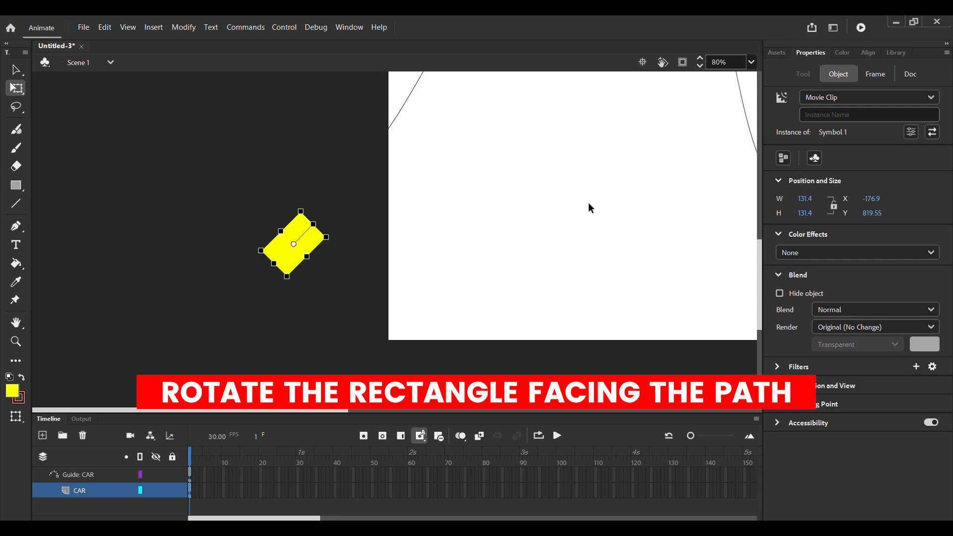
scroll(583, 198, down, 3)
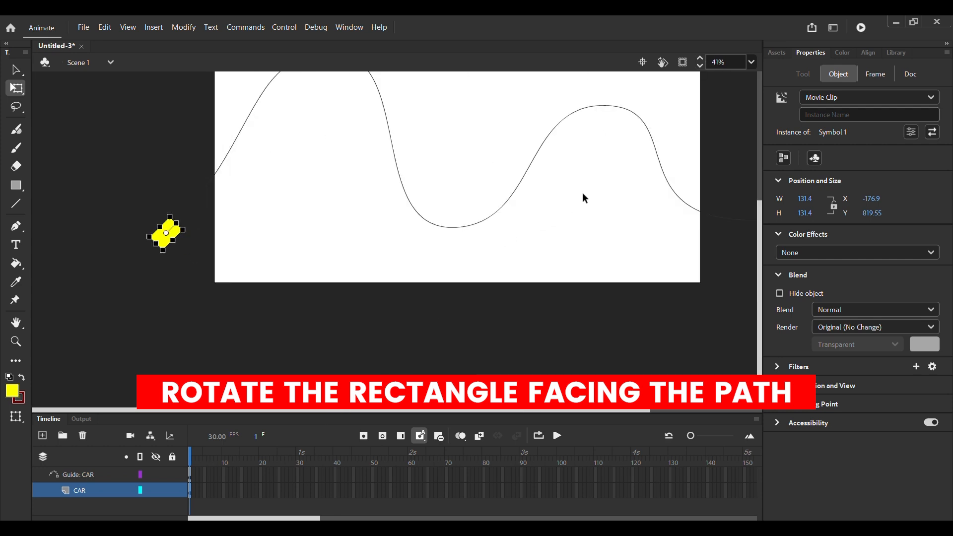
scroll(690, 248, up, 2)
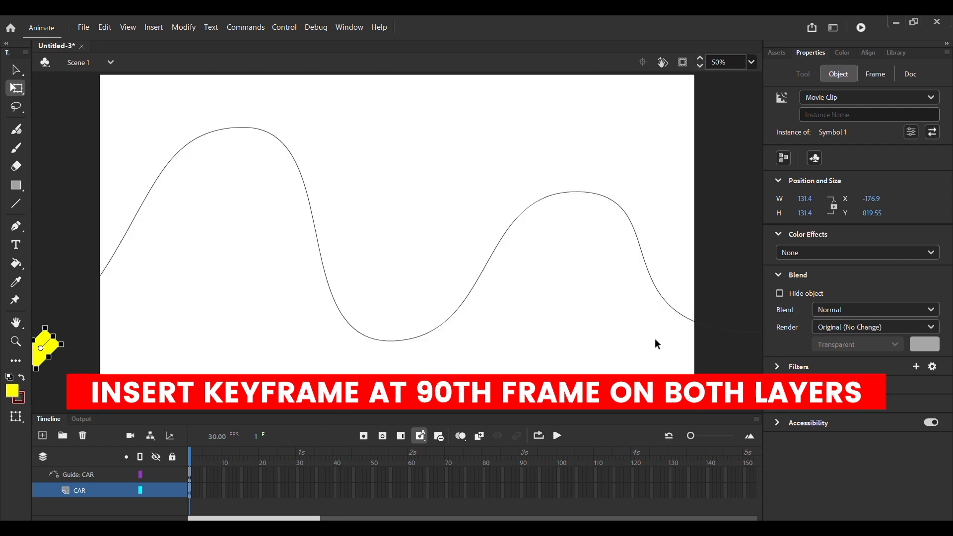
scroll(652, 342, down, 1)
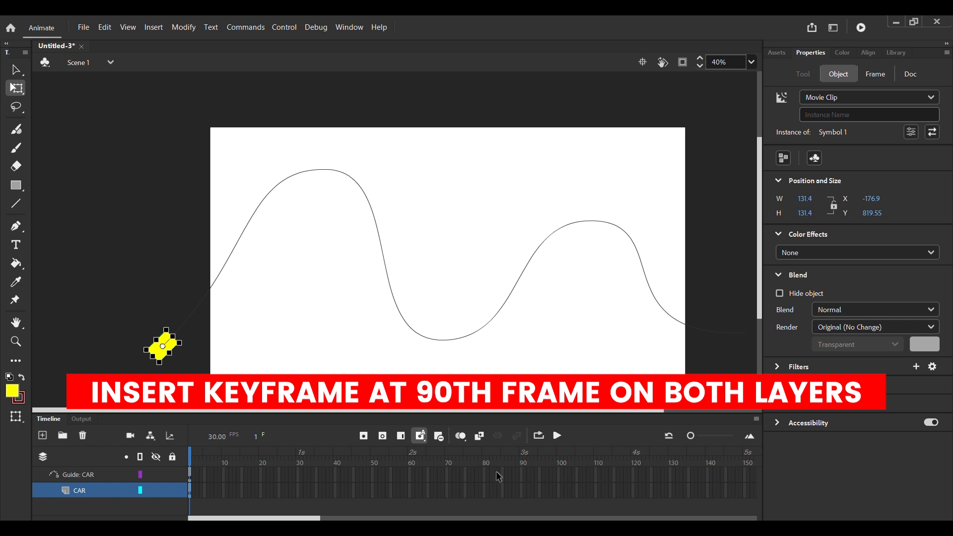
click(523, 475)
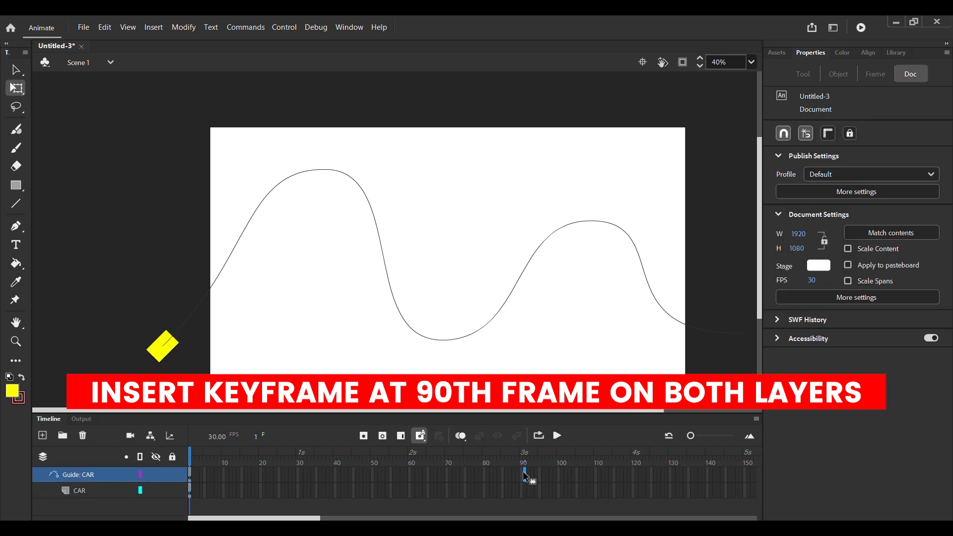
drag(524, 477, 524, 501)
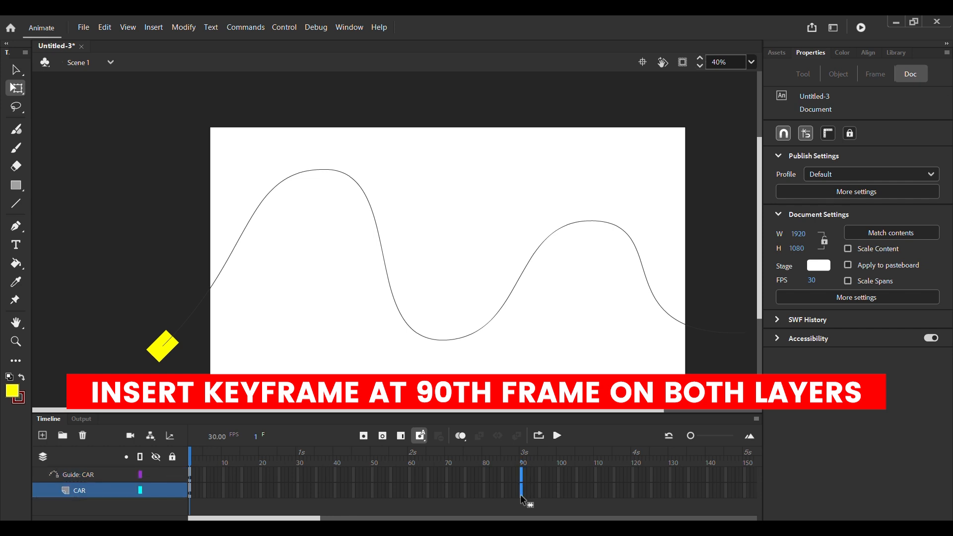
click(365, 435)
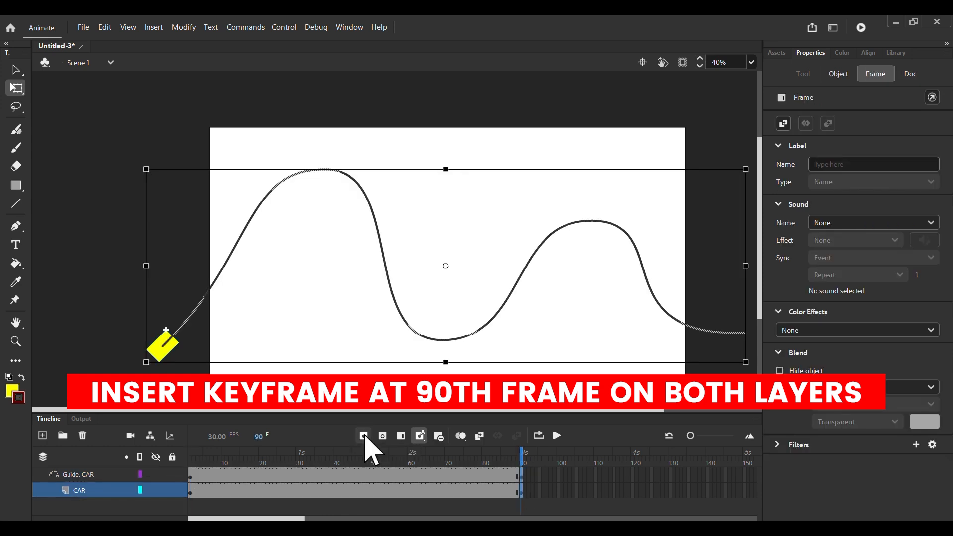
Step: At frame 90 of the CAR layer, move the rectangle to the guide path's far end and rotate it to lie horizontally
click(520, 493)
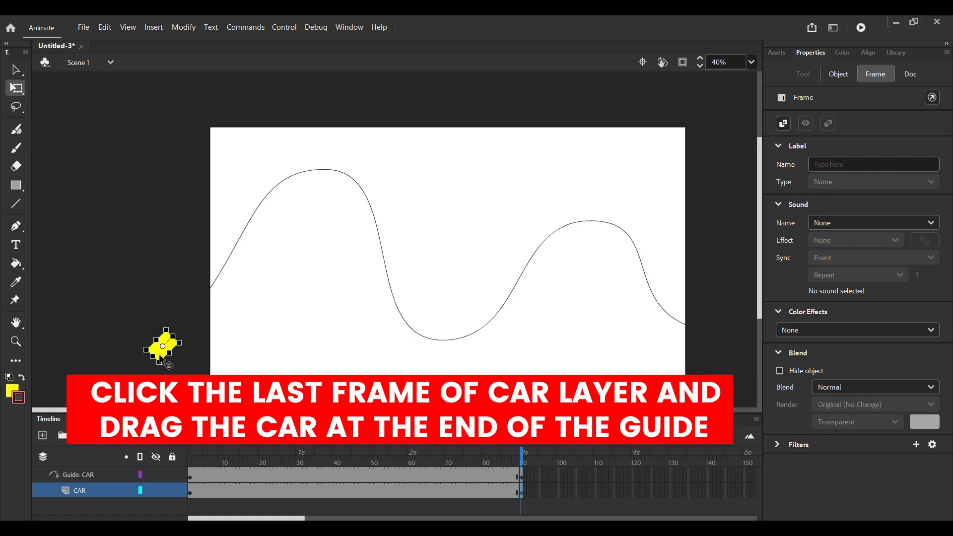
drag(163, 346, 638, 359)
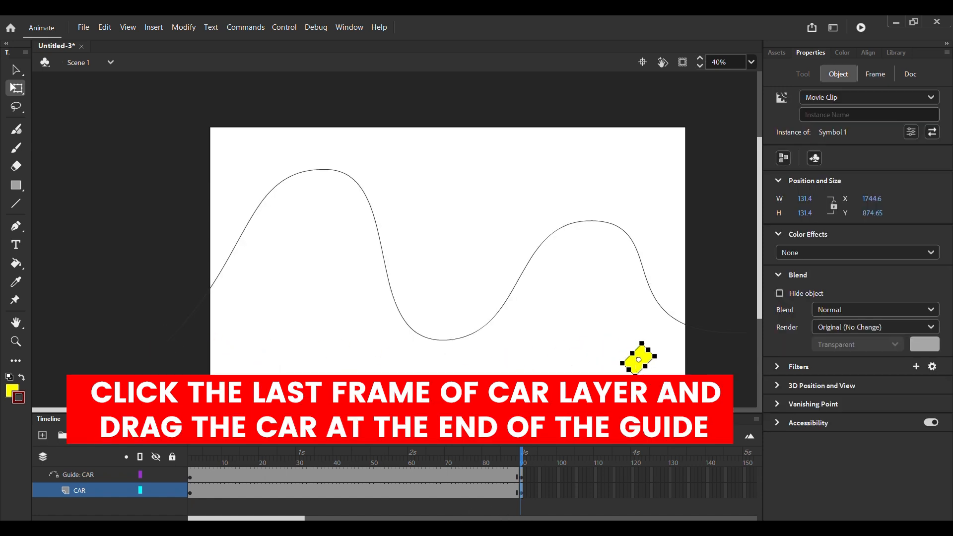
drag(630, 410, 710, 409)
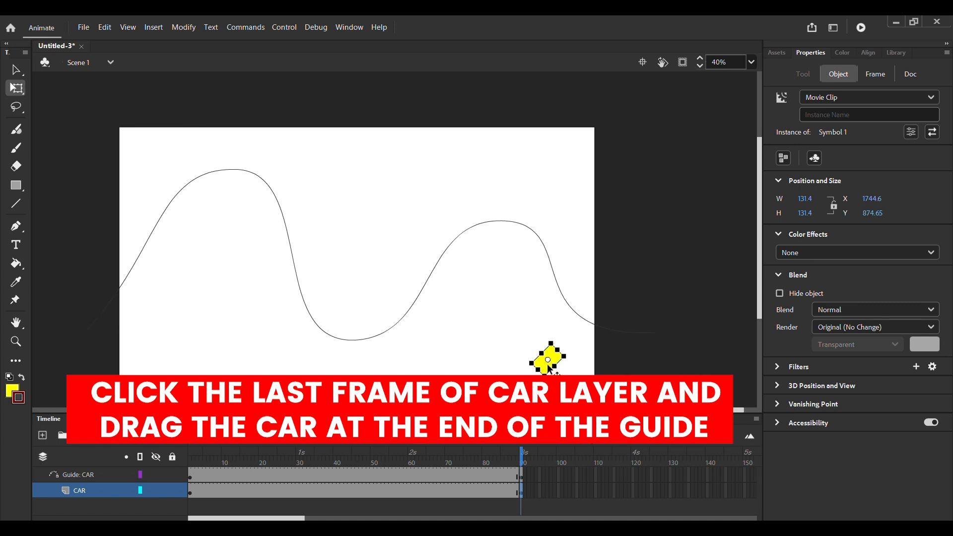
drag(549, 368, 655, 338)
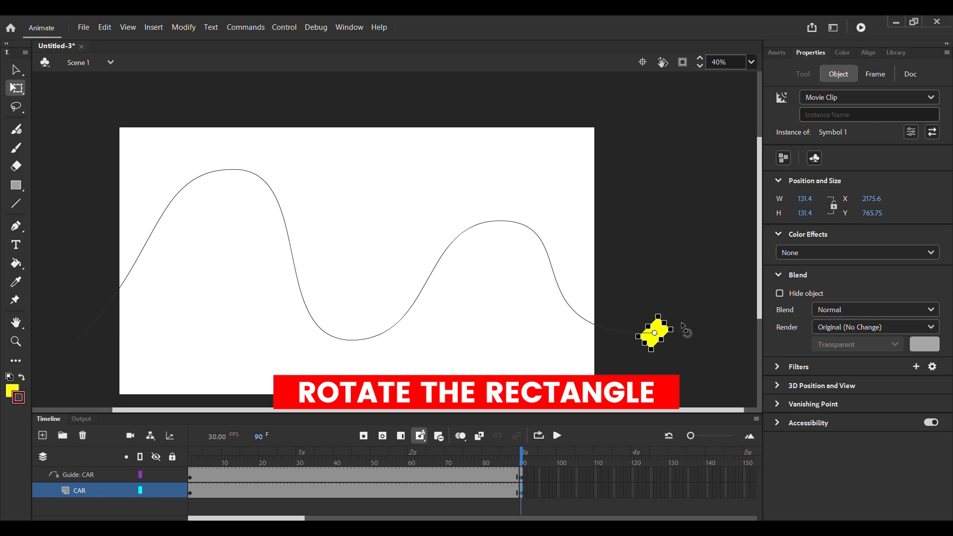
drag(684, 347, 682, 352)
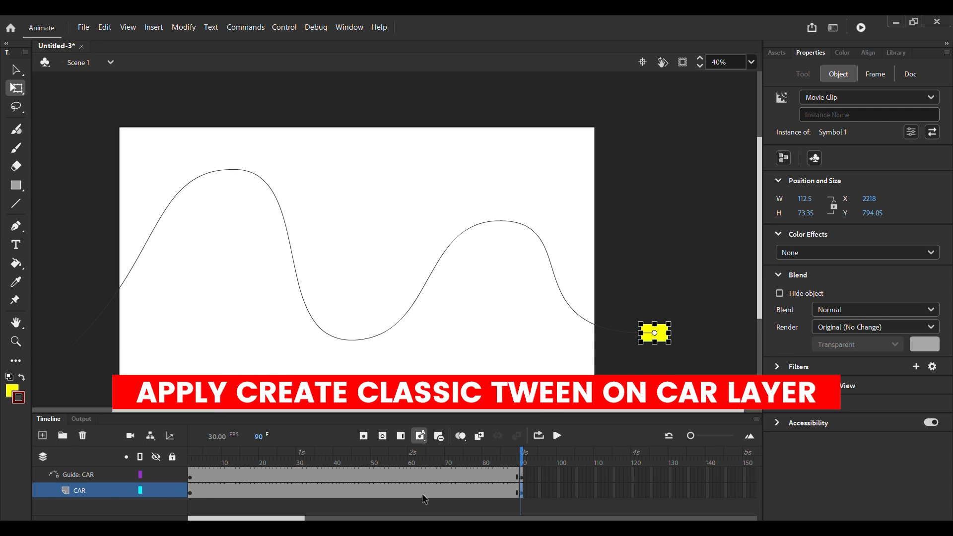
Step: Create a classic tween between the CAR layer's keyframes at frames 1 and 90
click(404, 491)
right_click(403, 491)
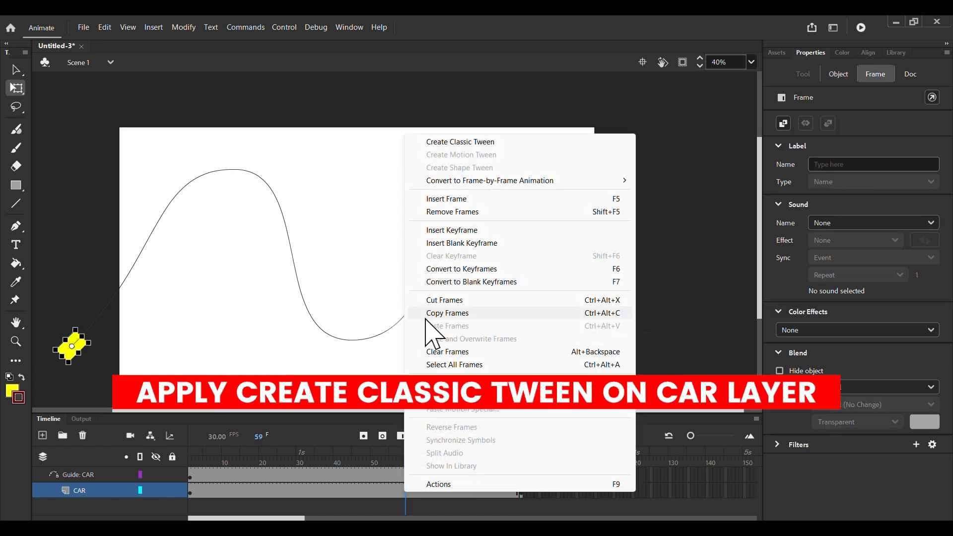
click(460, 142)
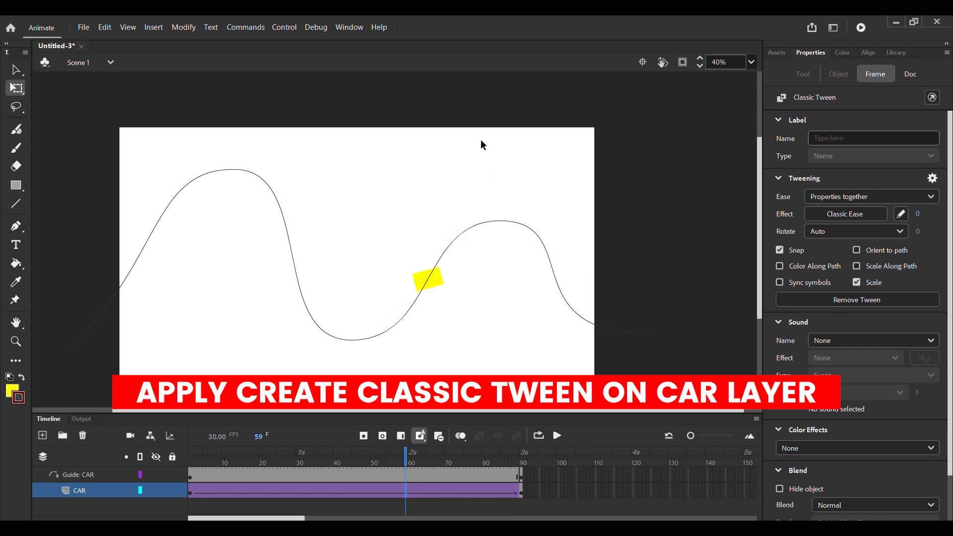
Step: Enable Orient to path for the CAR layer's classic tween
click(916, 80)
click(884, 79)
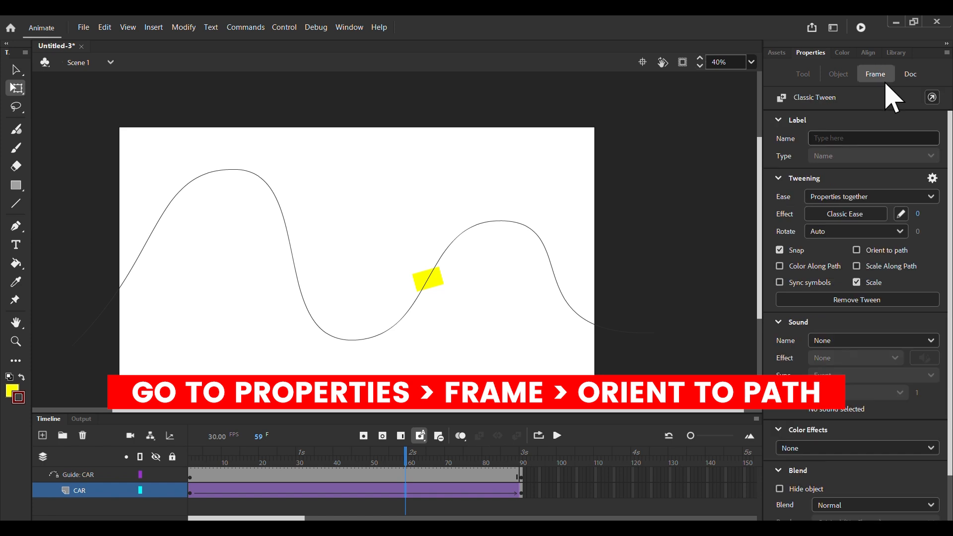
click(856, 250)
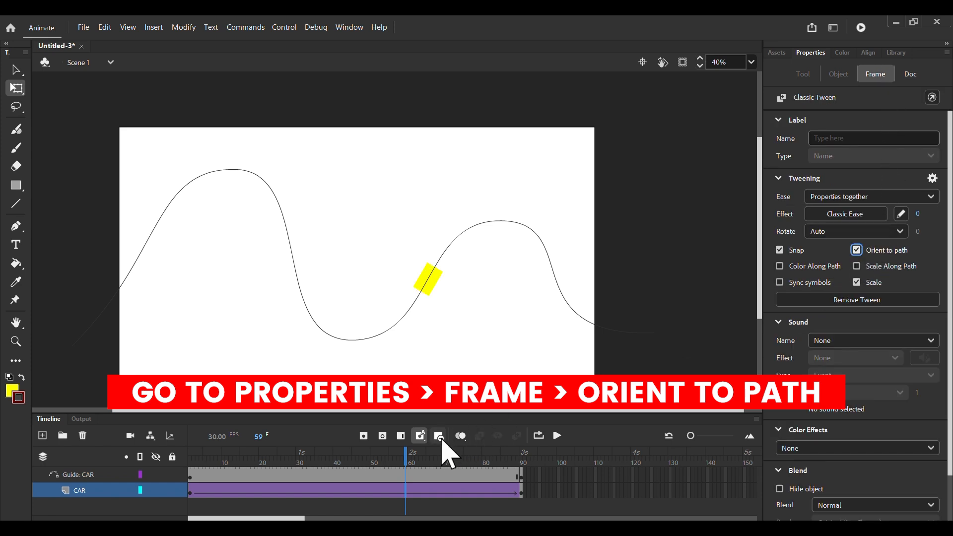
Step: Turn on timeline looping over frames 1 to 90, then preview the animation and stop playback
click(539, 436)
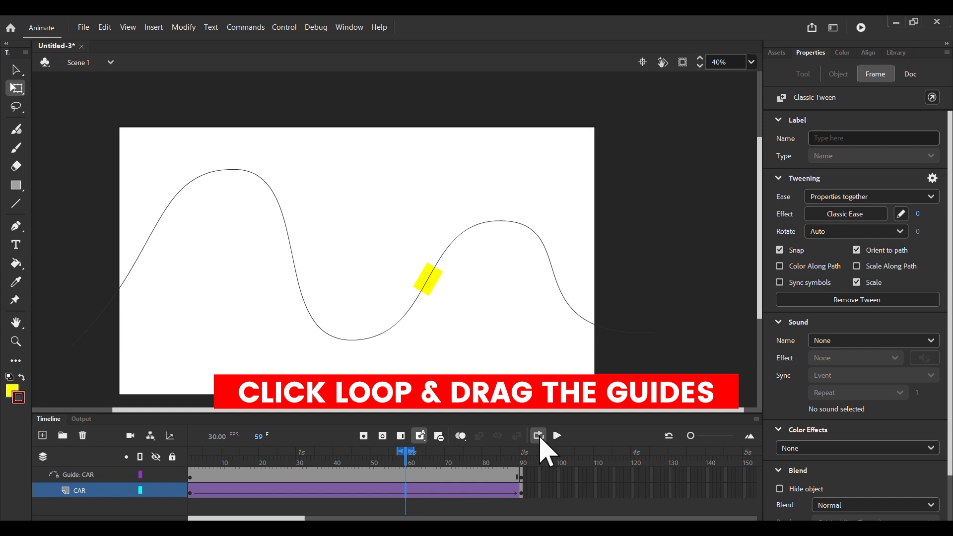
drag(397, 452, 189, 452)
drag(411, 450, 522, 452)
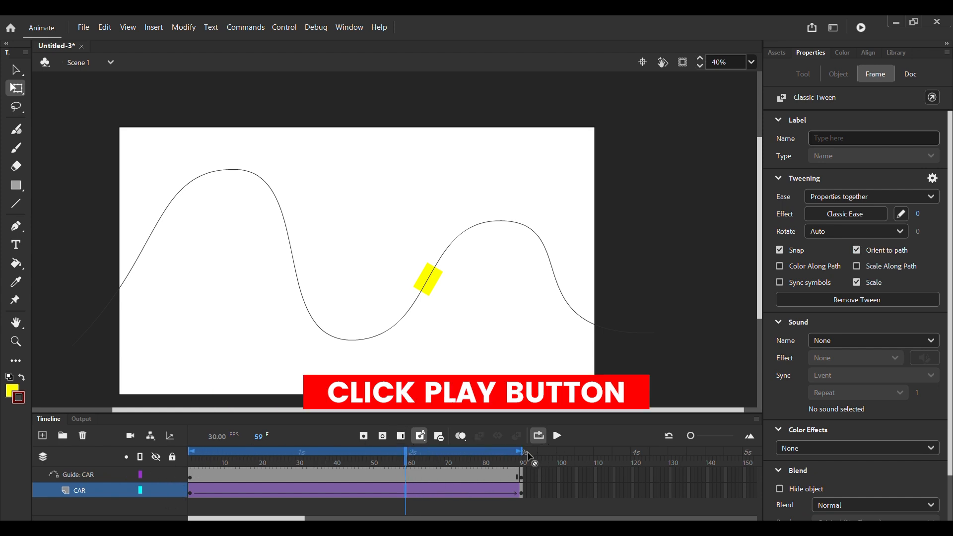
click(557, 436)
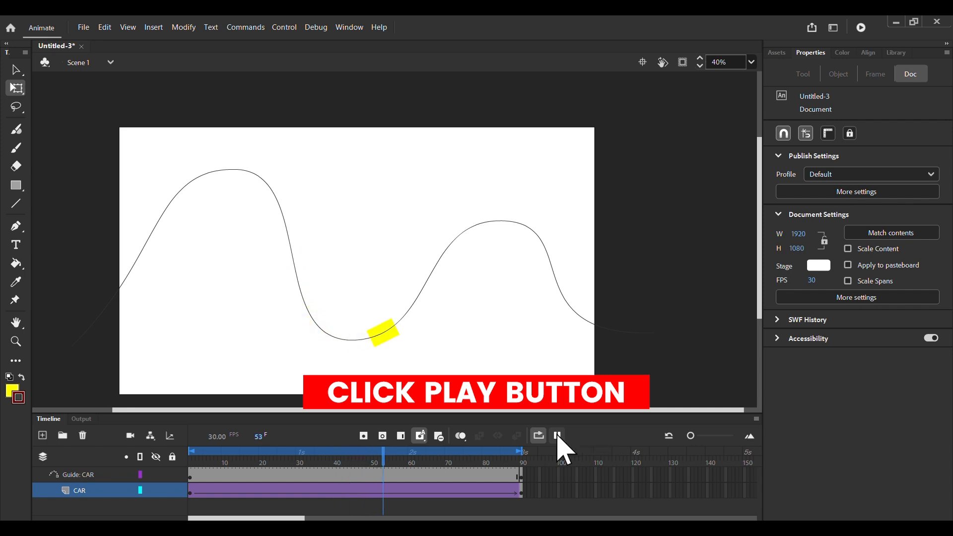
click(557, 435)
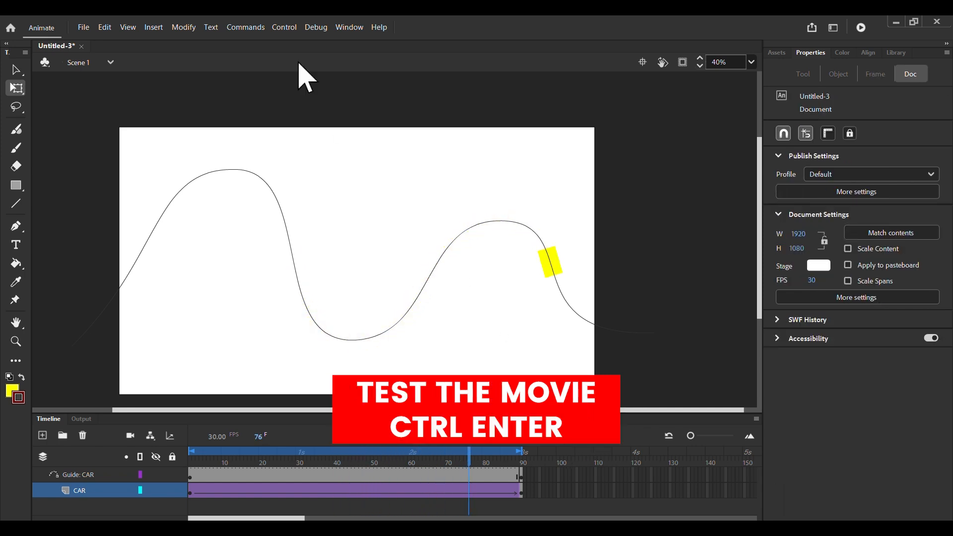
Step: Test the movie to watch the car follow the path, and close the preview window
click(285, 27)
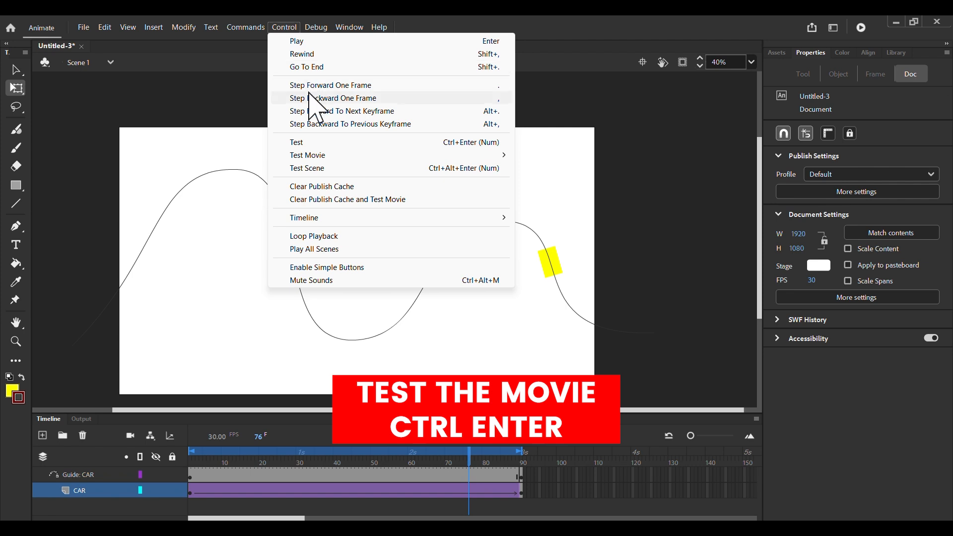
click(309, 143)
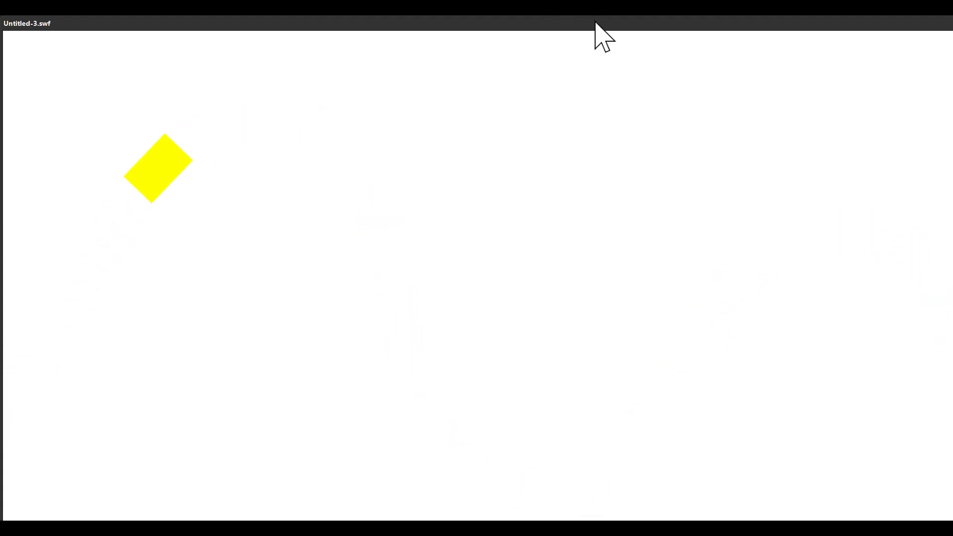
drag(606, 24, 272, 187)
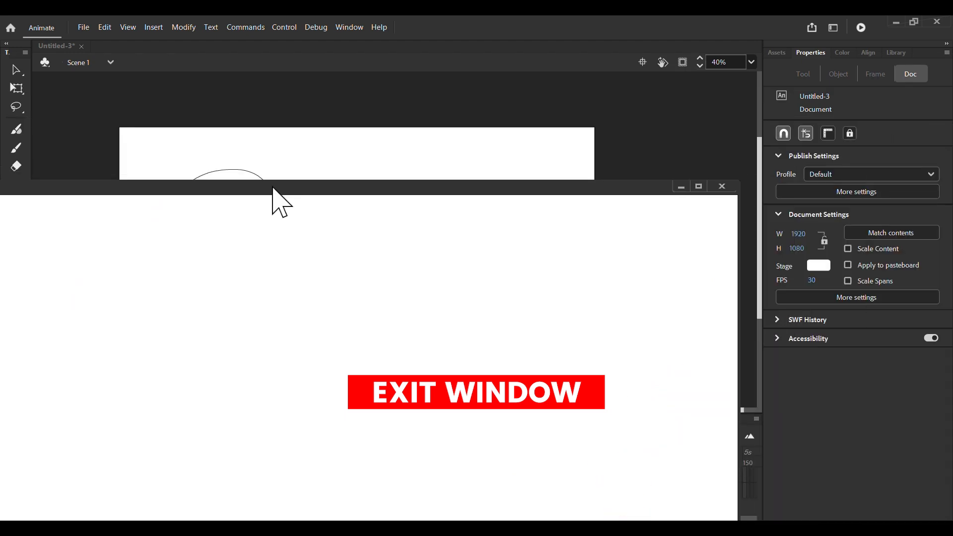
click(721, 186)
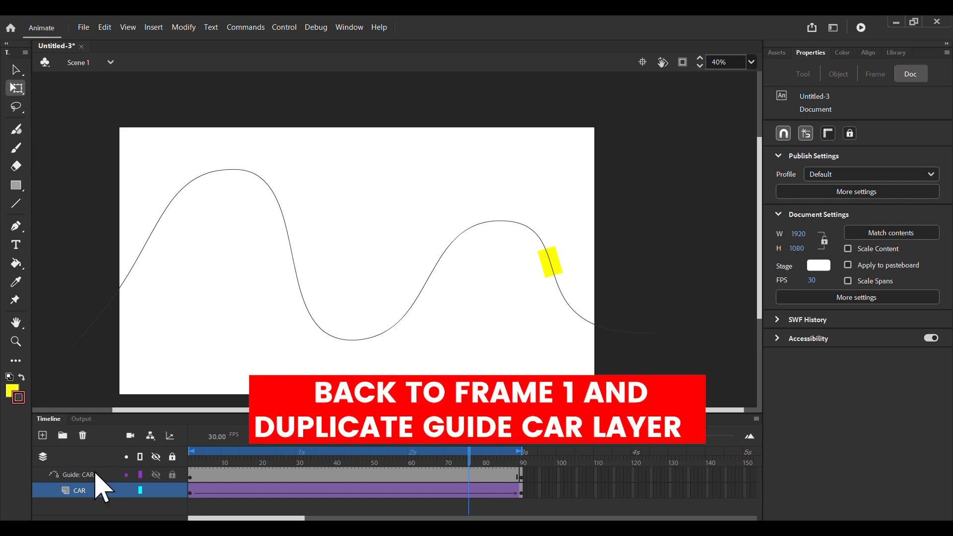
Step: Return to frame 1 and duplicate the Guide: CAR layer
click(75, 476)
drag(468, 458, 185, 499)
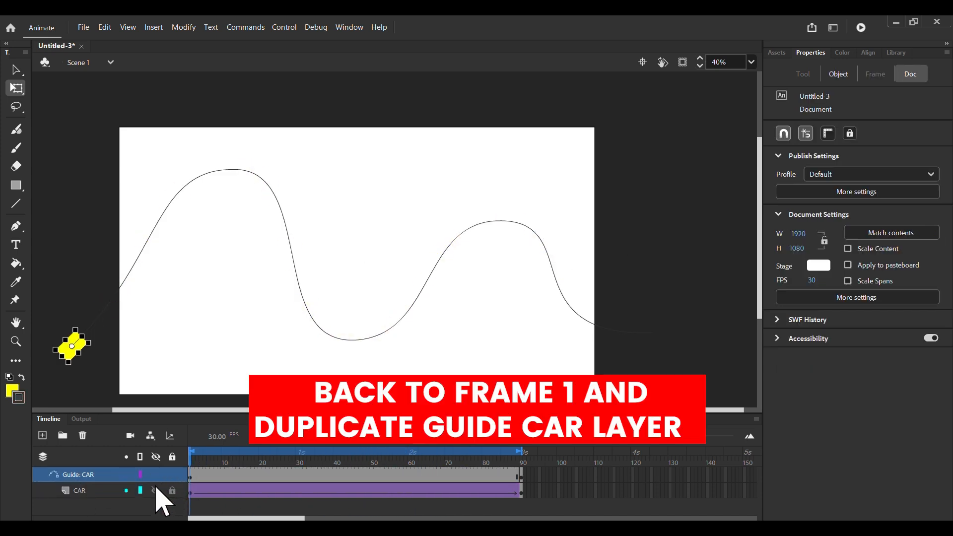
right_click(79, 476)
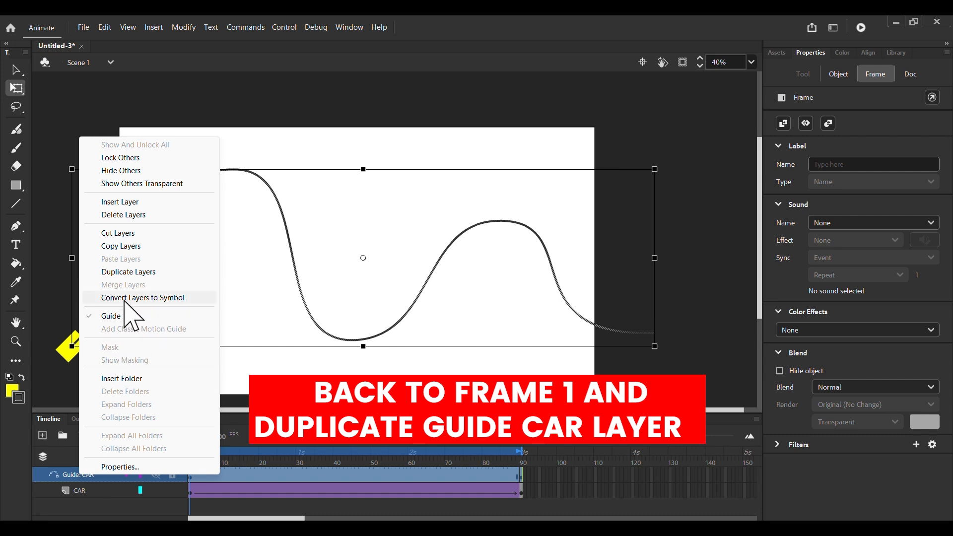
click(128, 272)
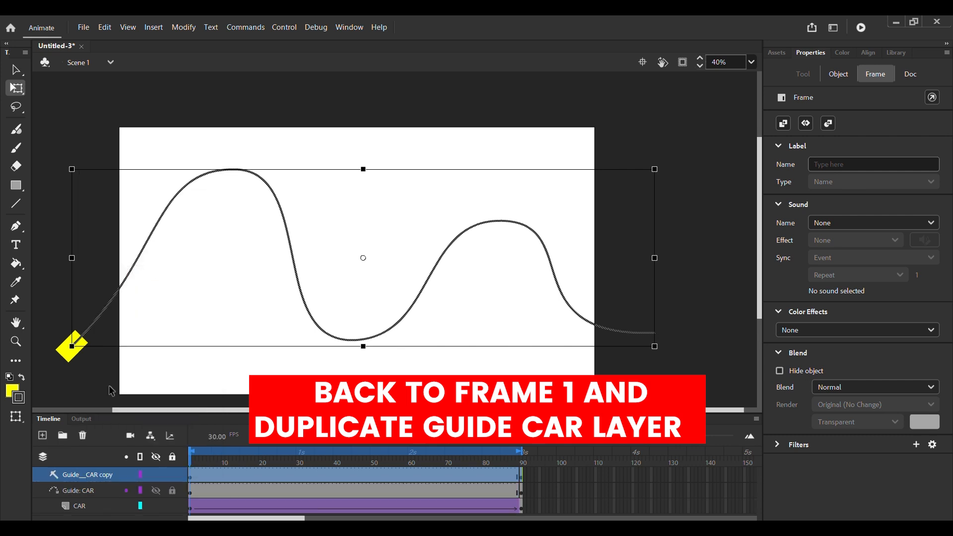
Step: Rename the duplicated guide layer as ROAD and turn off its Guide setting so it becomes a normal layer
double_click(92, 475)
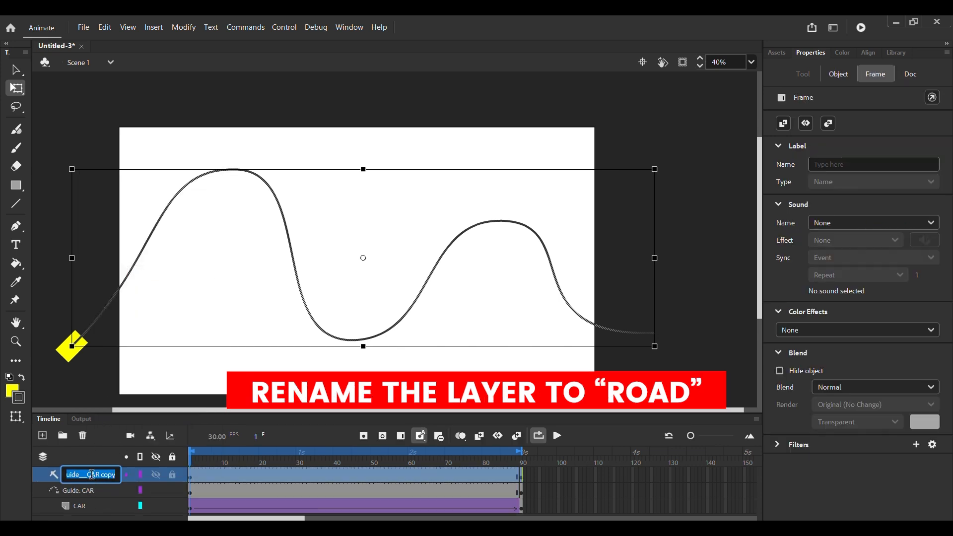
text(ROAD)
key(Return)
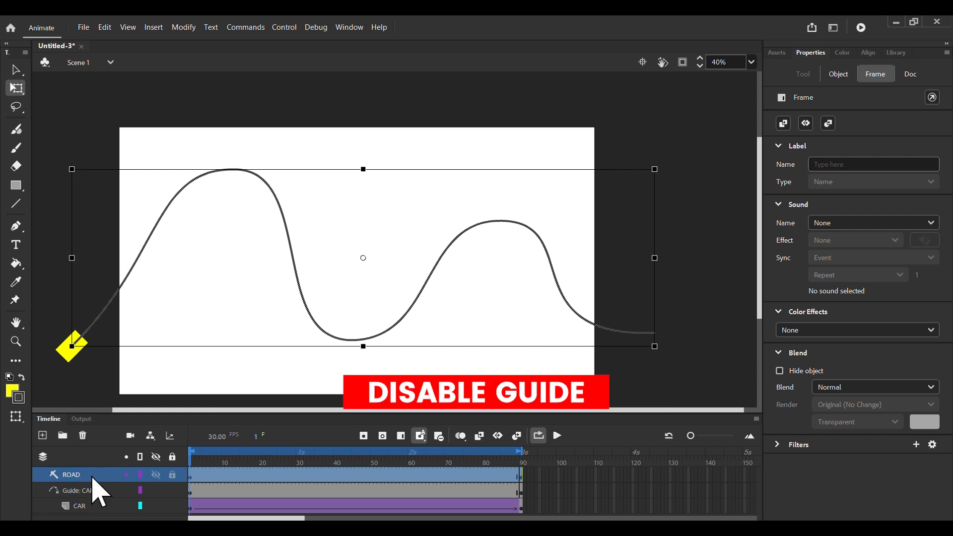
right_click(93, 478)
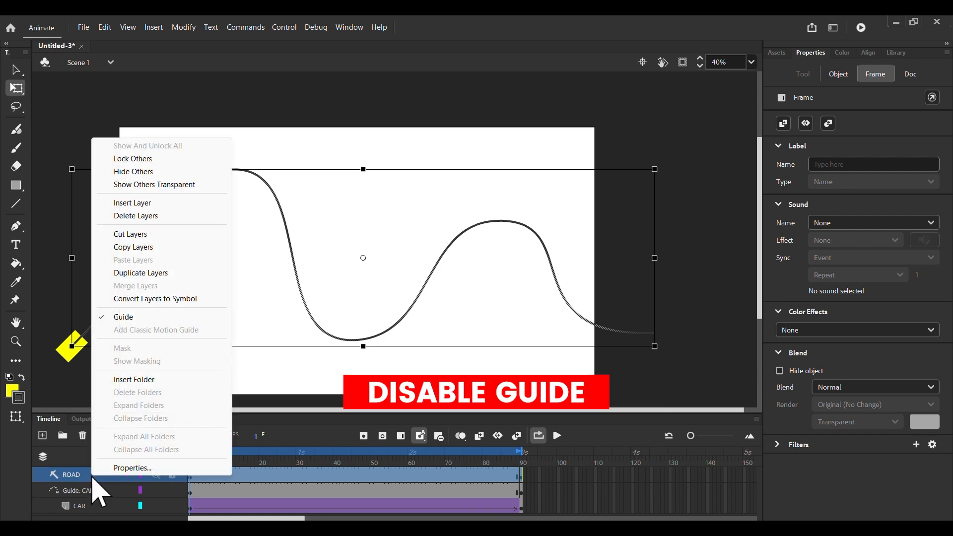
click(131, 313)
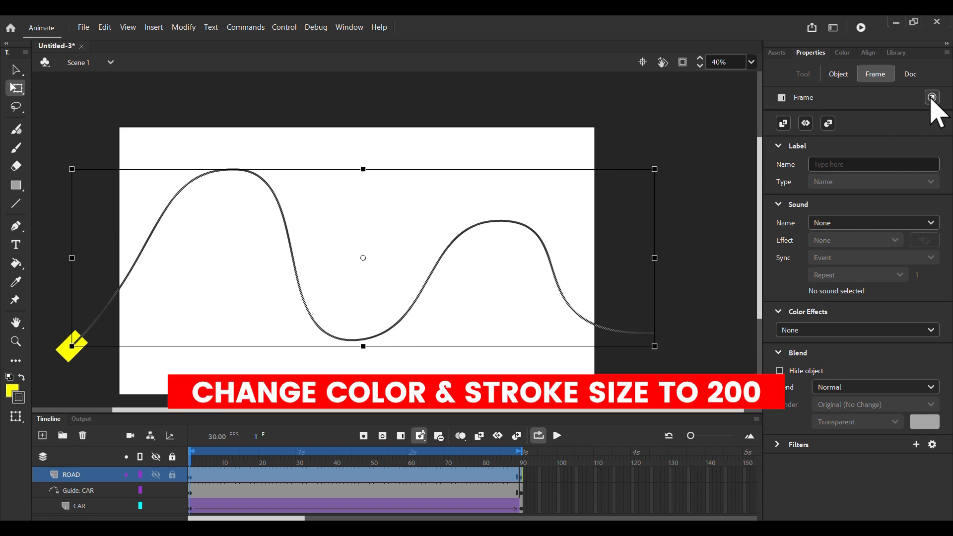
Step: Give the ROAD path at frame 1 a dark gray stroke of size 200, and move the ROAD layer below CAR
click(844, 73)
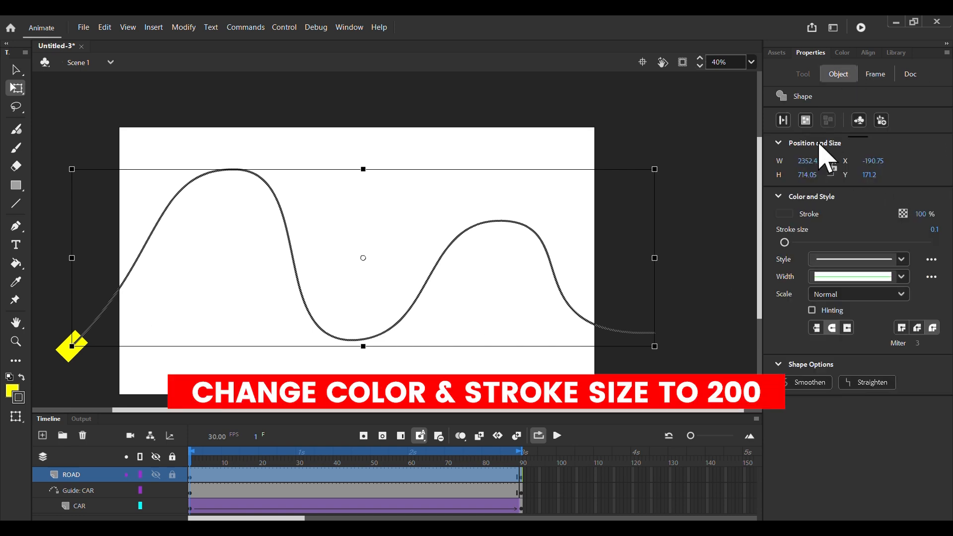
click(789, 216)
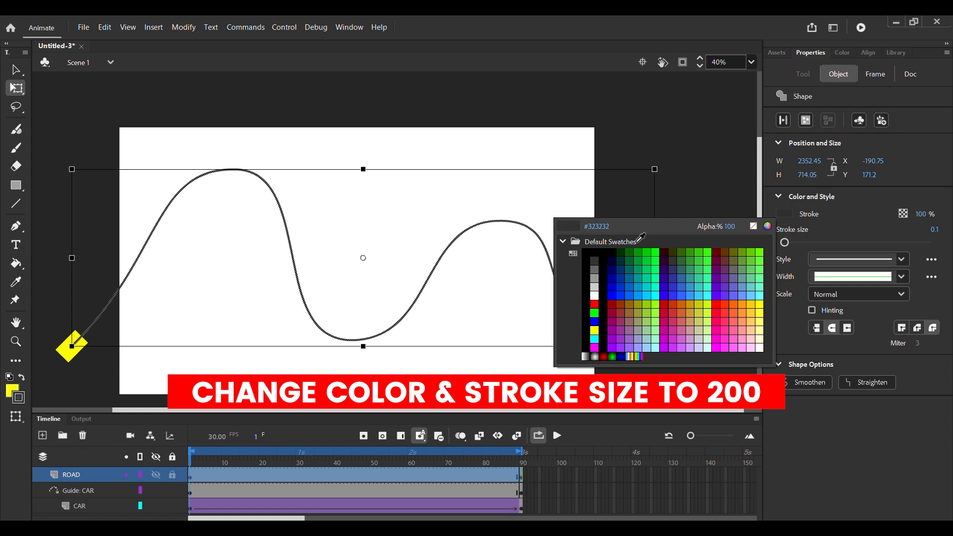
click(596, 263)
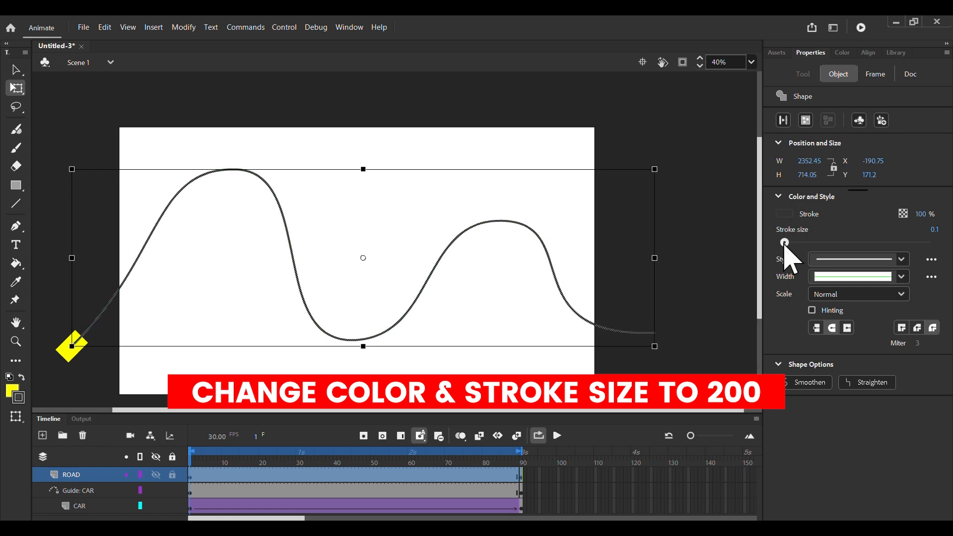
drag(783, 242, 931, 242)
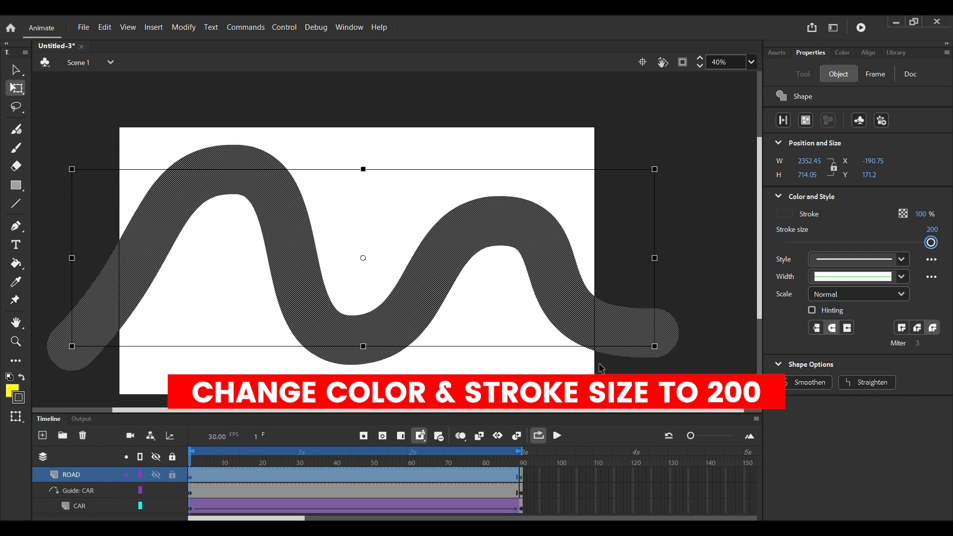
drag(94, 476, 90, 512)
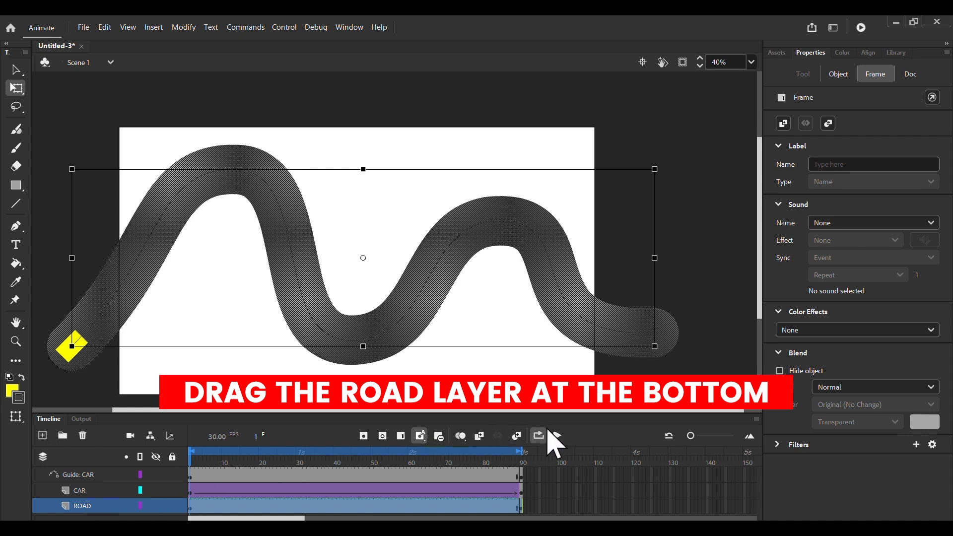
Step: At frame 90 of the ROAD layer, set the path's stroke size to 200 and its color to dark gray #333333
click(446, 466)
drag(448, 461, 522, 478)
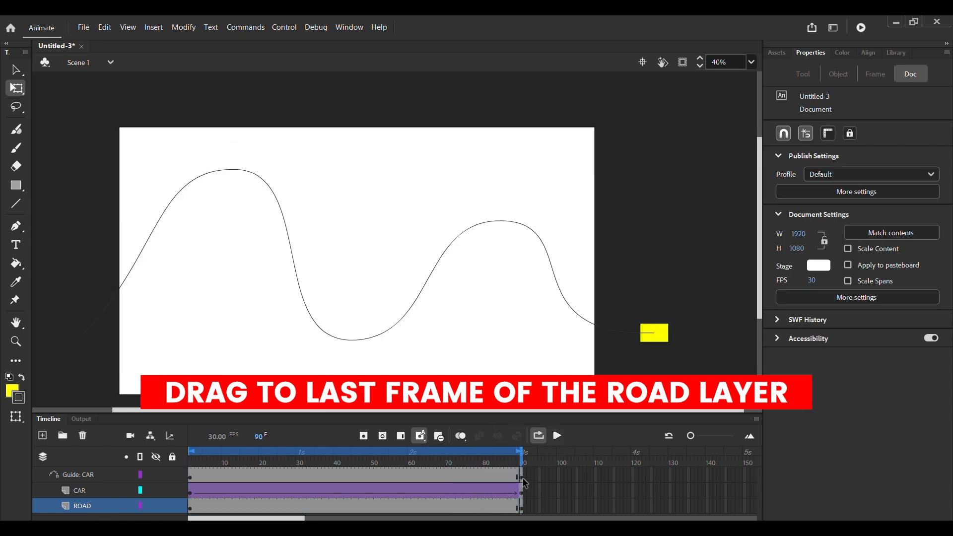
click(521, 508)
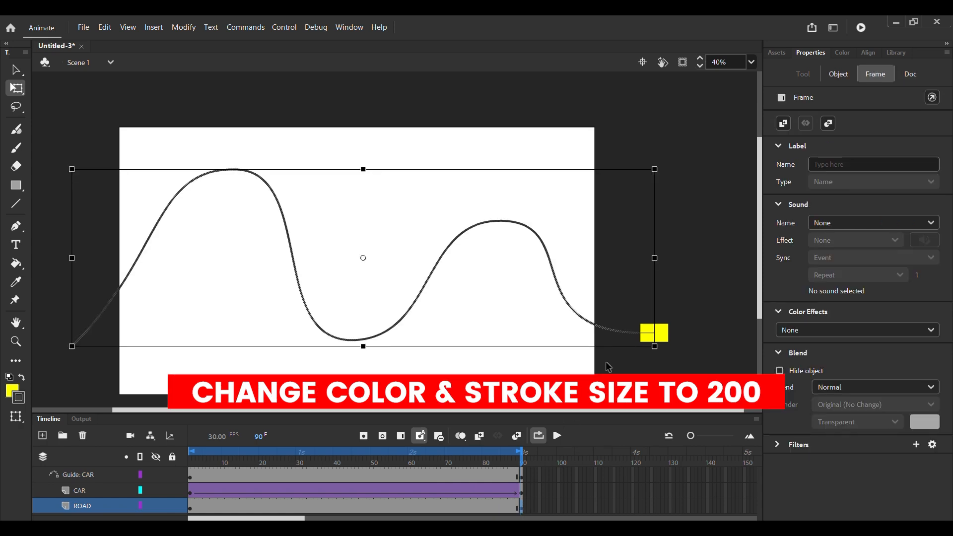
click(838, 73)
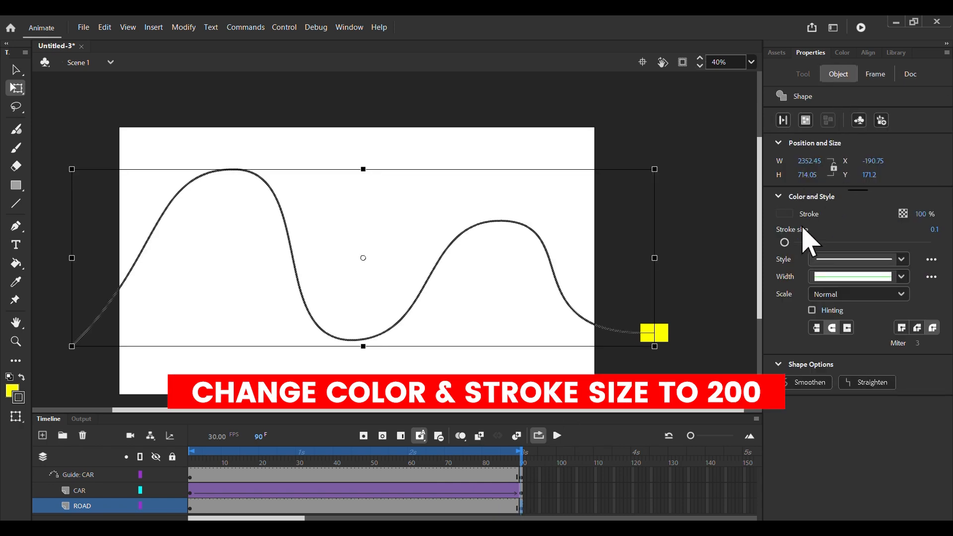
drag(784, 242, 931, 243)
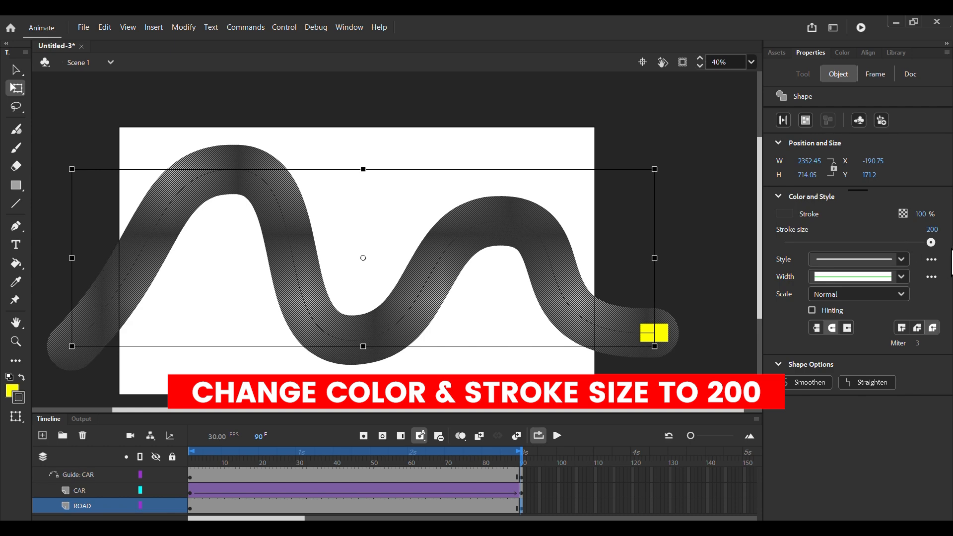
click(784, 213)
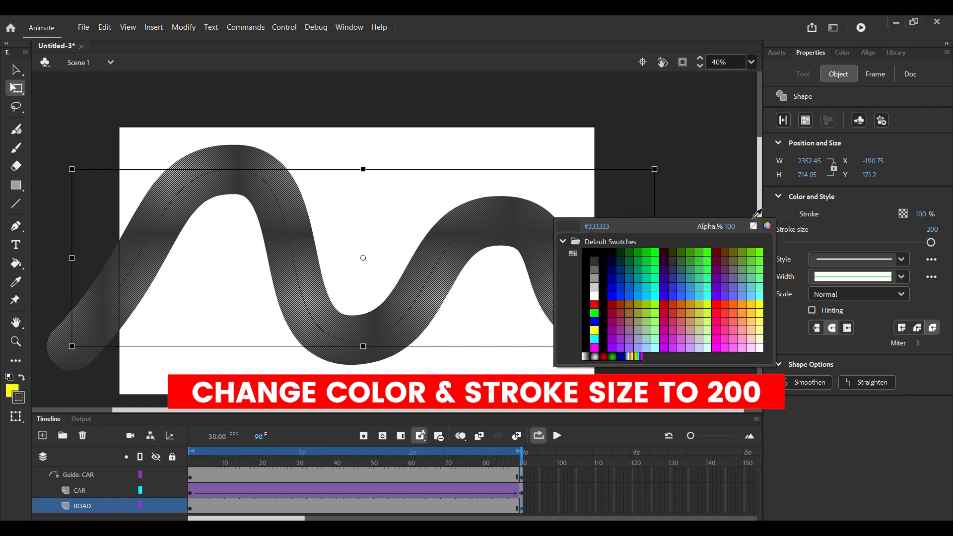
click(598, 264)
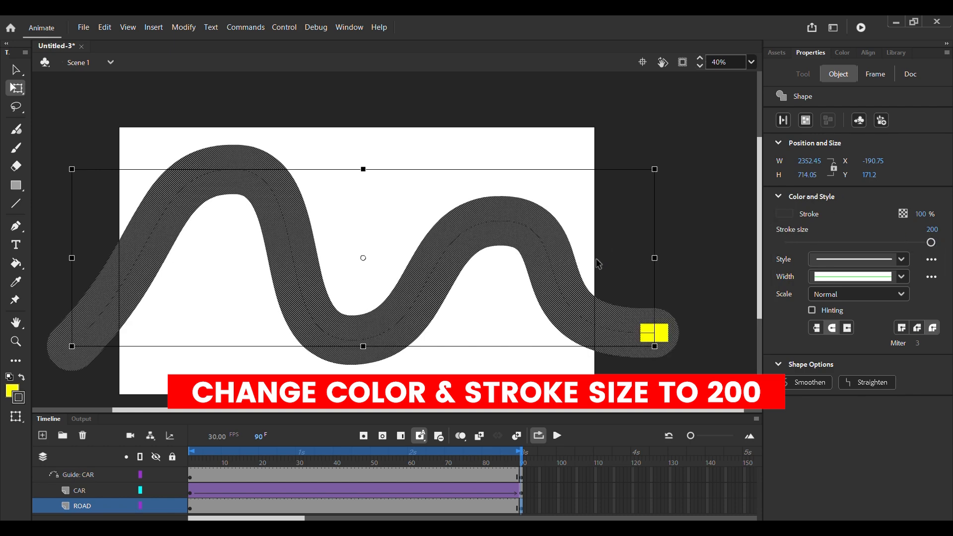
click(692, 218)
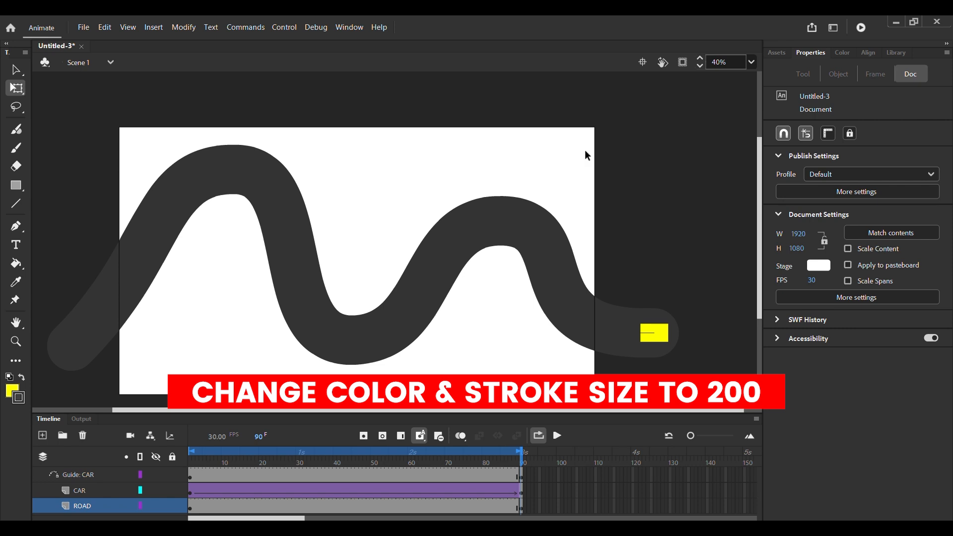
Step: Test the movie to check the car driving along the road
click(248, 29)
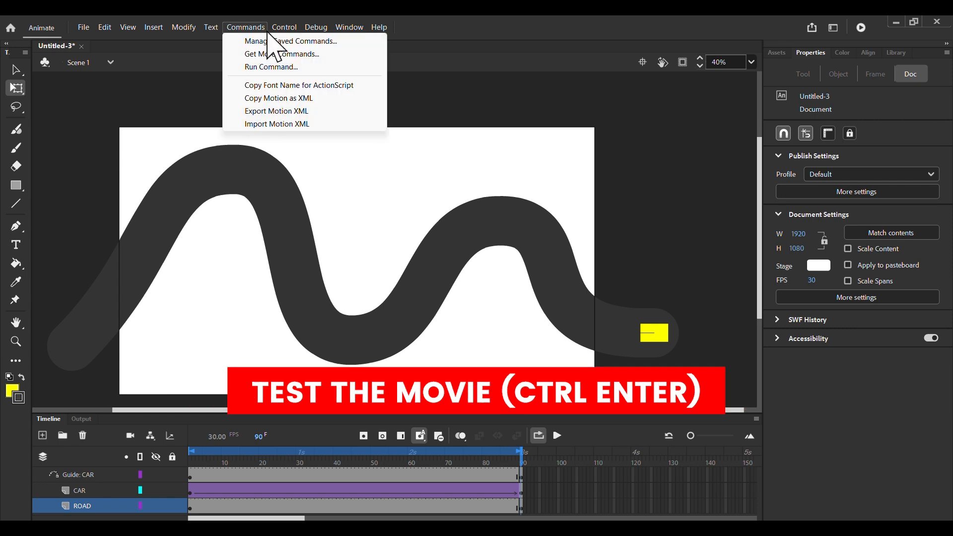
mouse_move(285, 27)
click(297, 144)
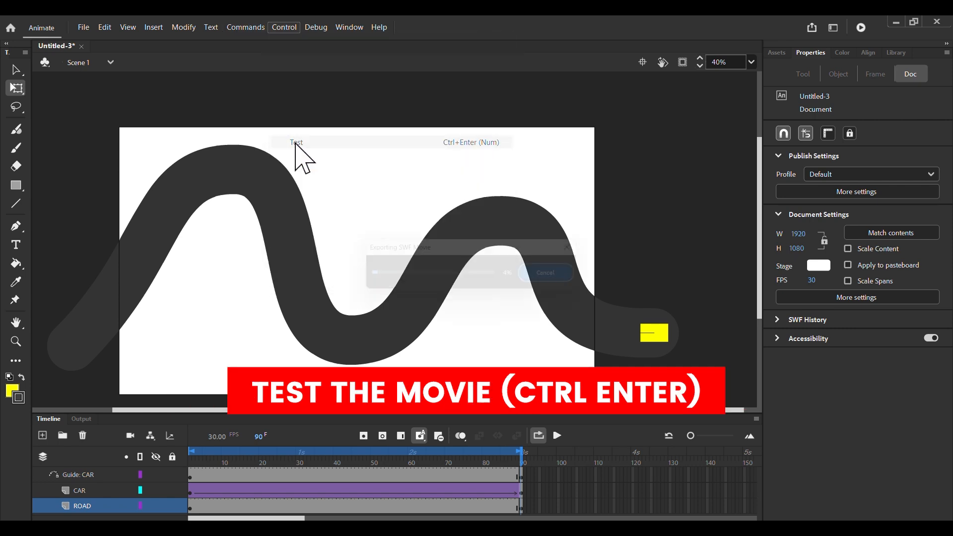